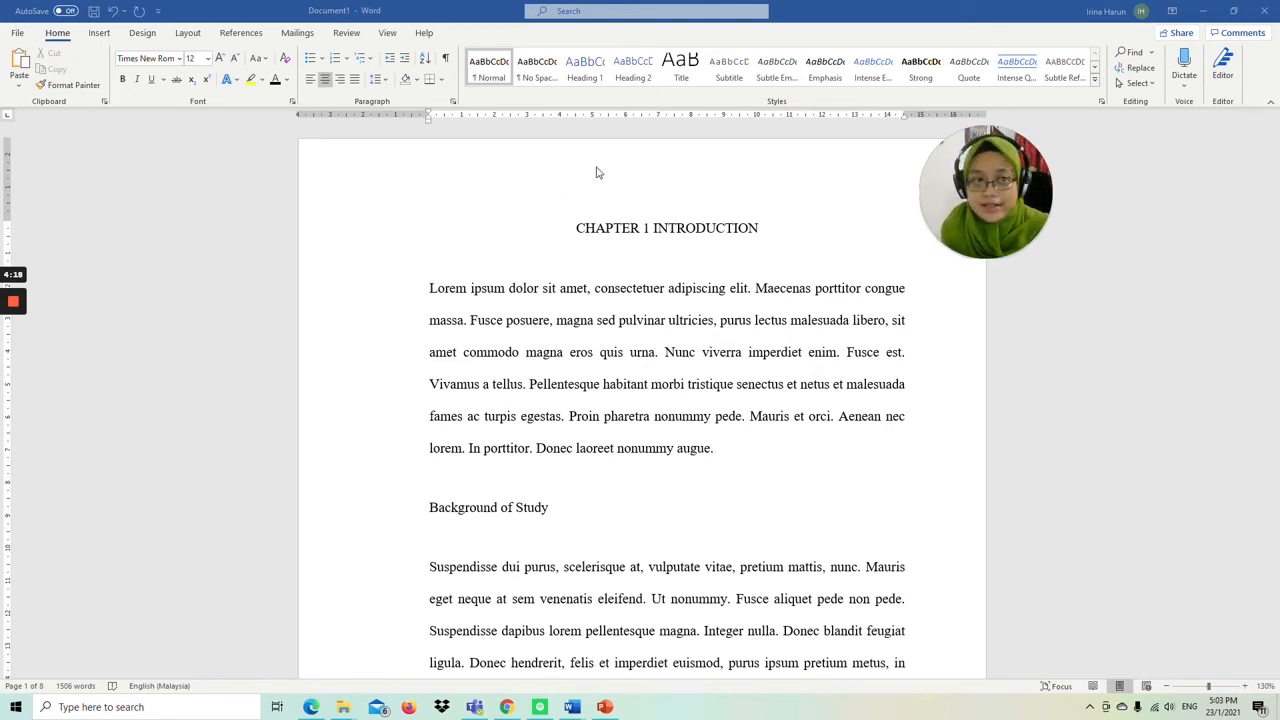
Define a new multilevel list with level 1 formatted as CHAPTER 1, using the 1, 2, 3, … number style.
{"action": "left_click", "coordinate": [369, 59]}
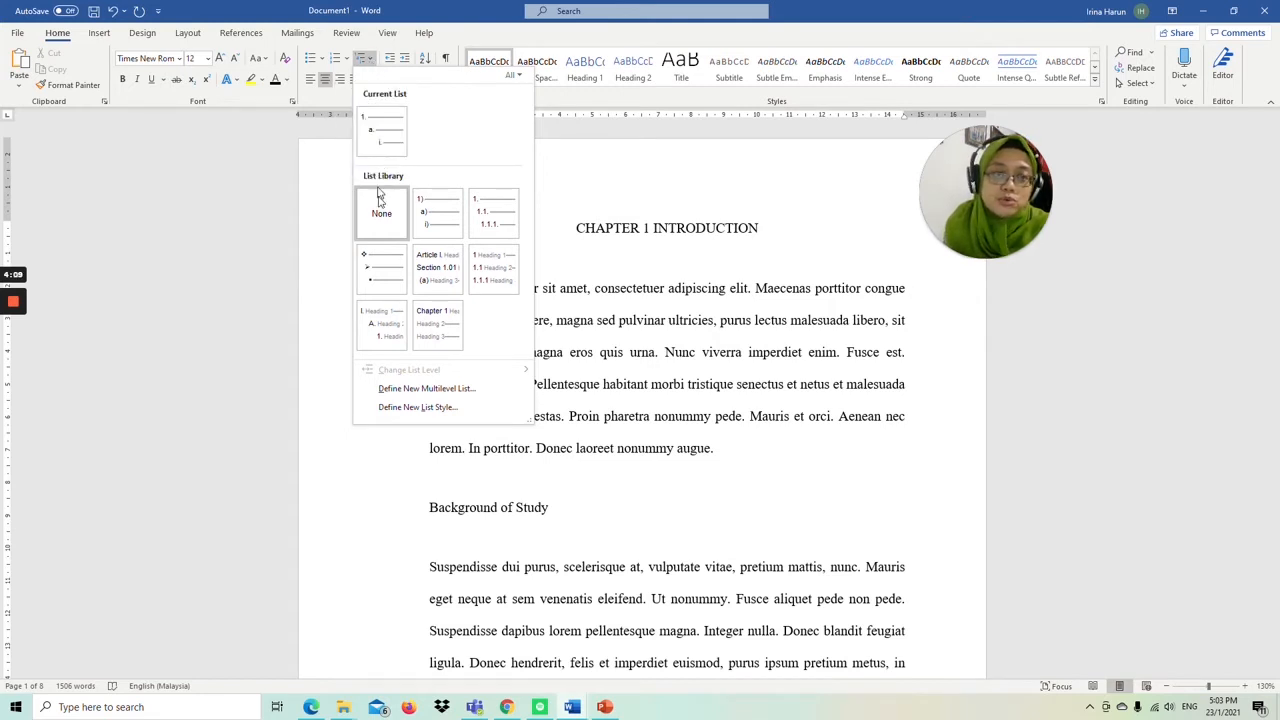
{"action": "left_click", "coordinate": [428, 395]}
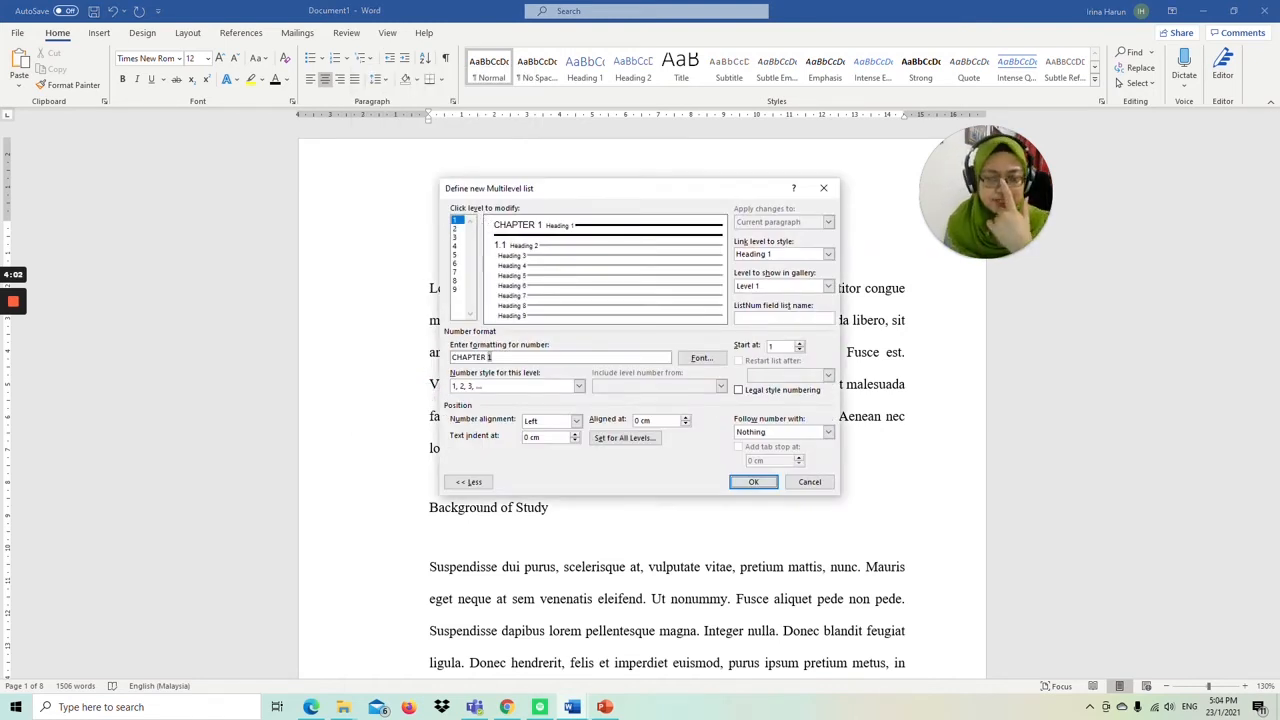
{"action": "left_click_drag", "start_coordinate": [586, 192], "coordinate": [573, 282]}
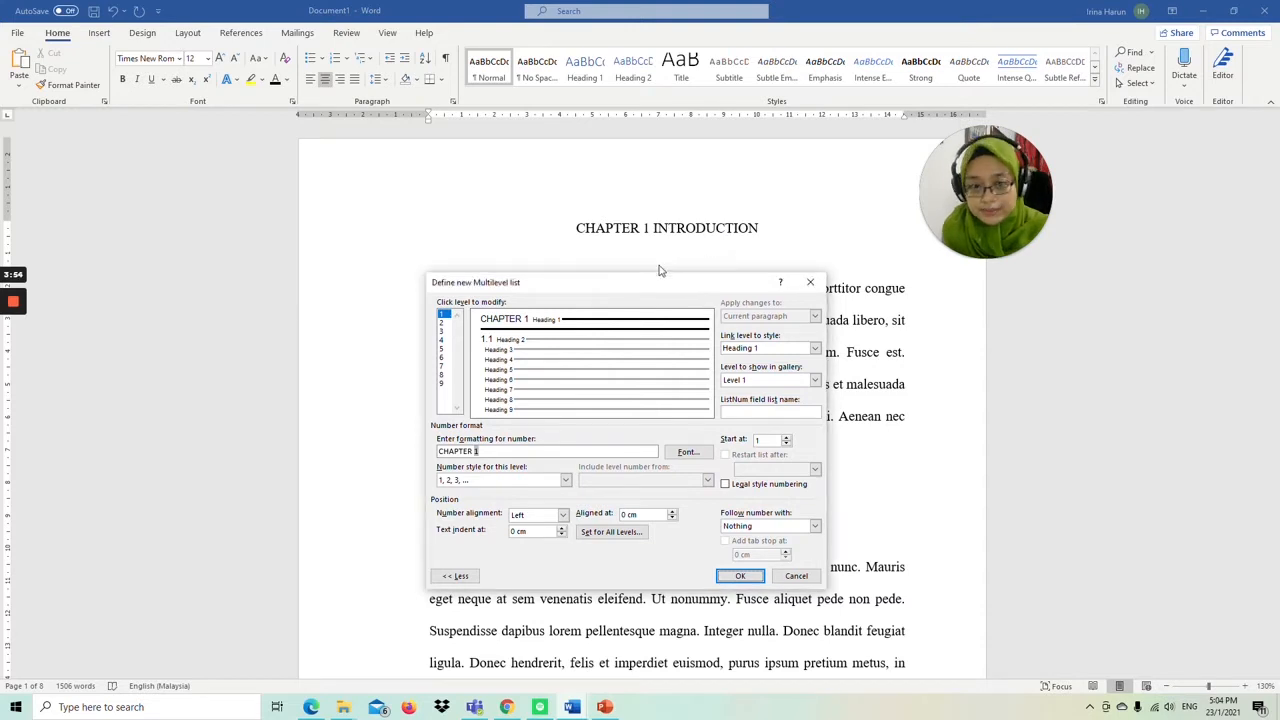
{"action": "left_click_drag", "start_coordinate": [622, 281], "coordinate": [656, 263]}
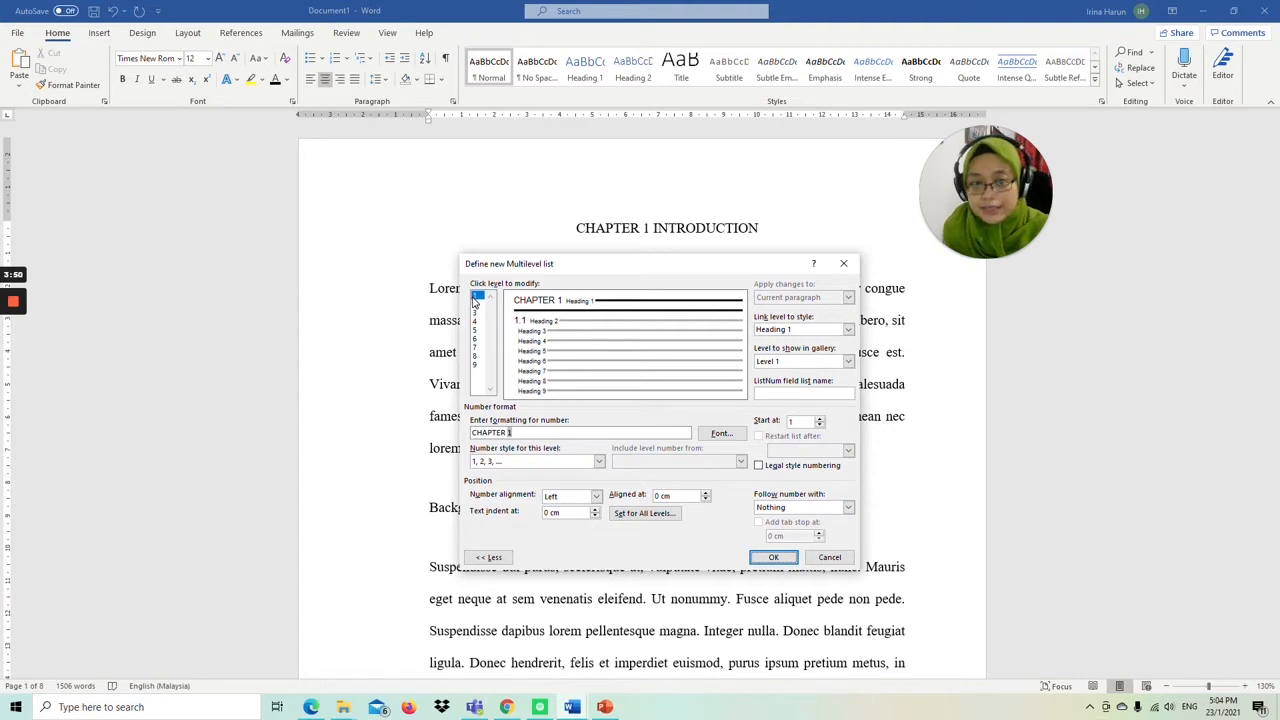
{"action": "left_click", "coordinate": [476, 305]}
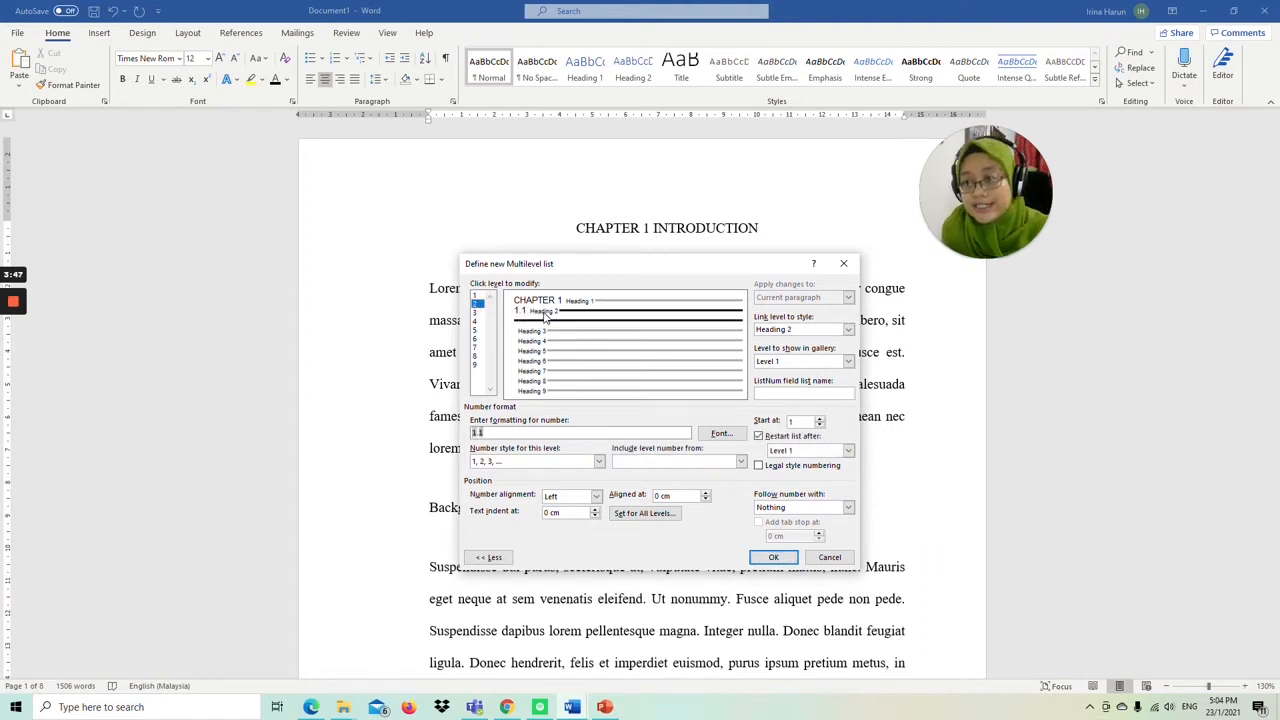
{"action": "left_click", "coordinate": [478, 298]}
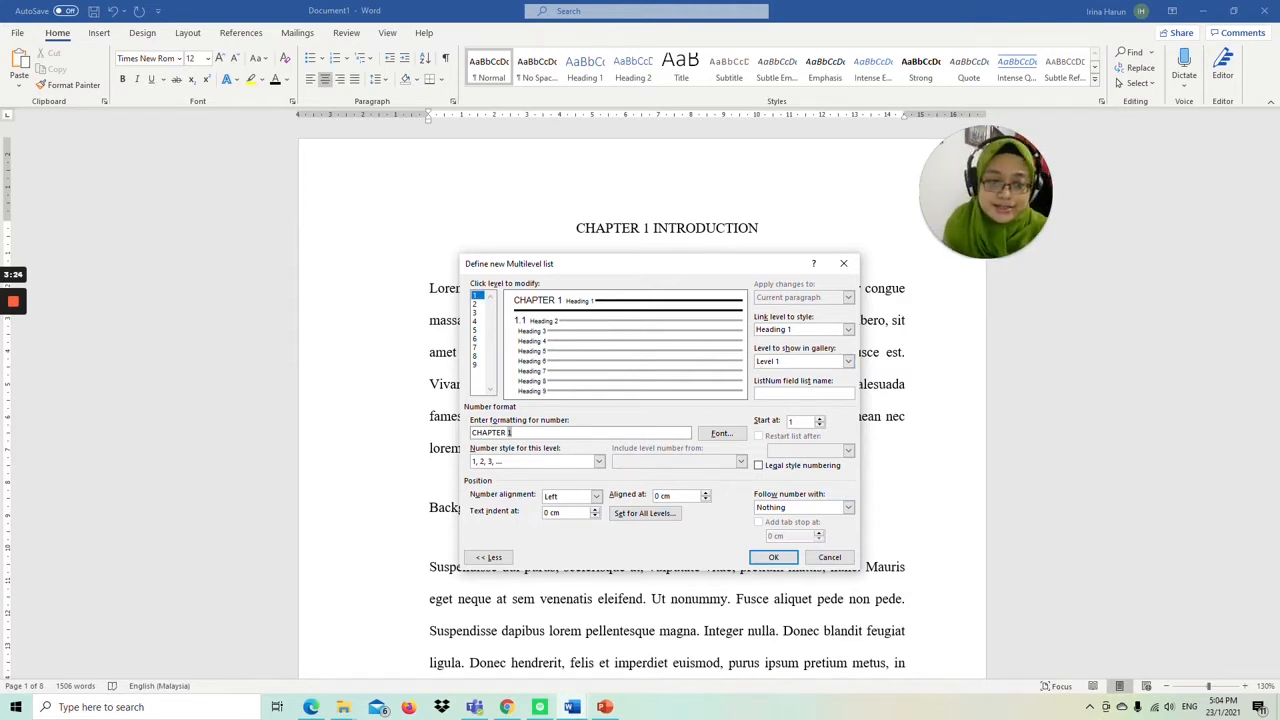
{"action": "left_click_drag", "start_coordinate": [510, 432], "coordinate": [462, 428]}
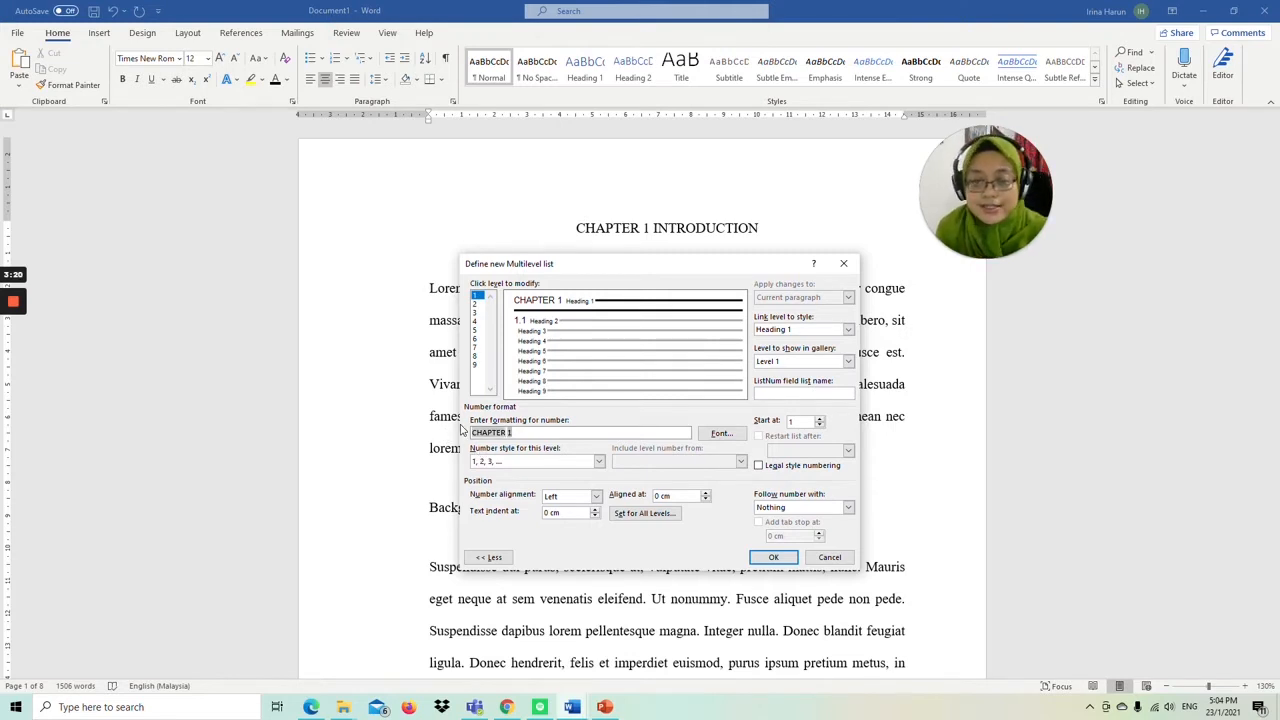
{"action": "key", "text": "BackSpace"}
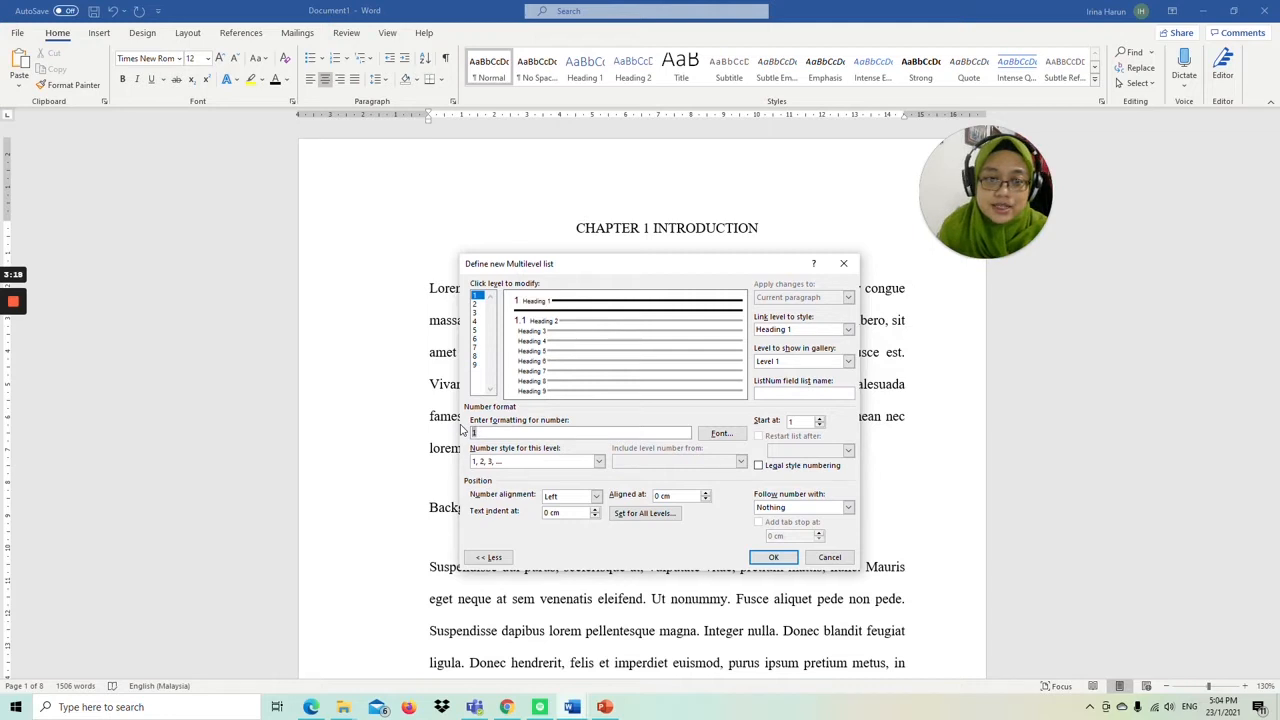
{"action": "type", "text": "CHAPTER"}
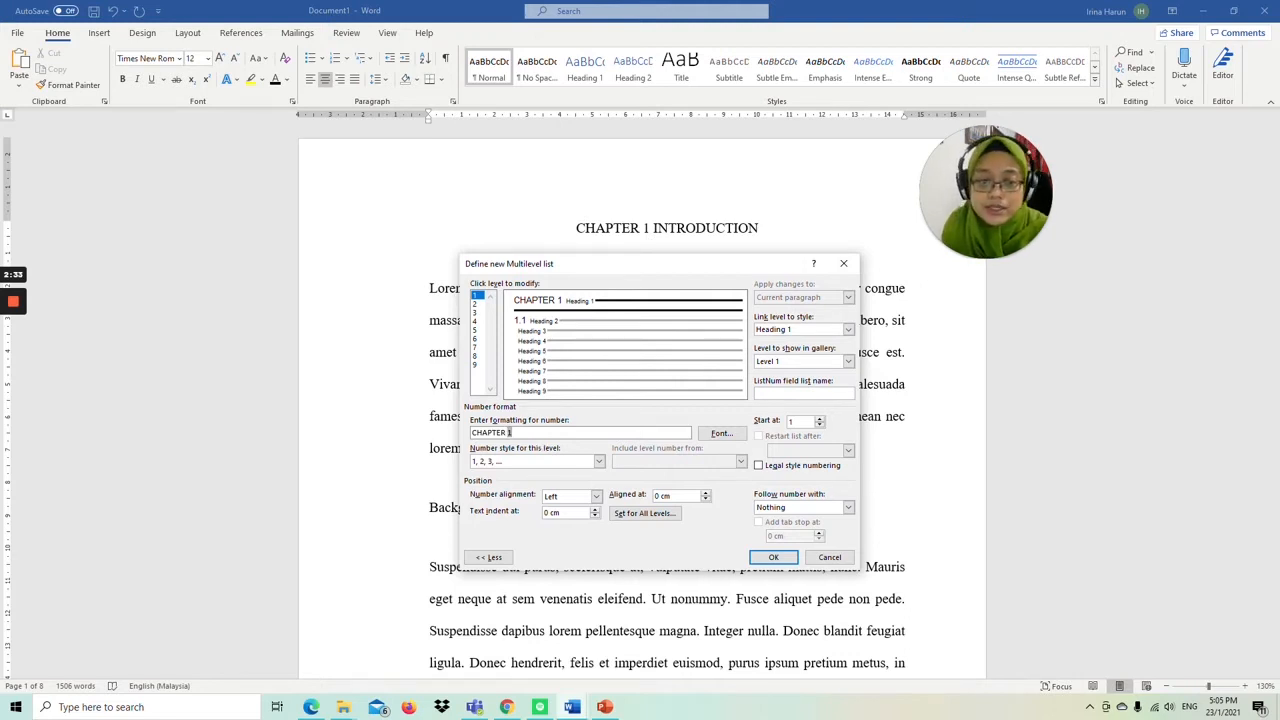
{"action": "left_click", "coordinate": [599, 463]}
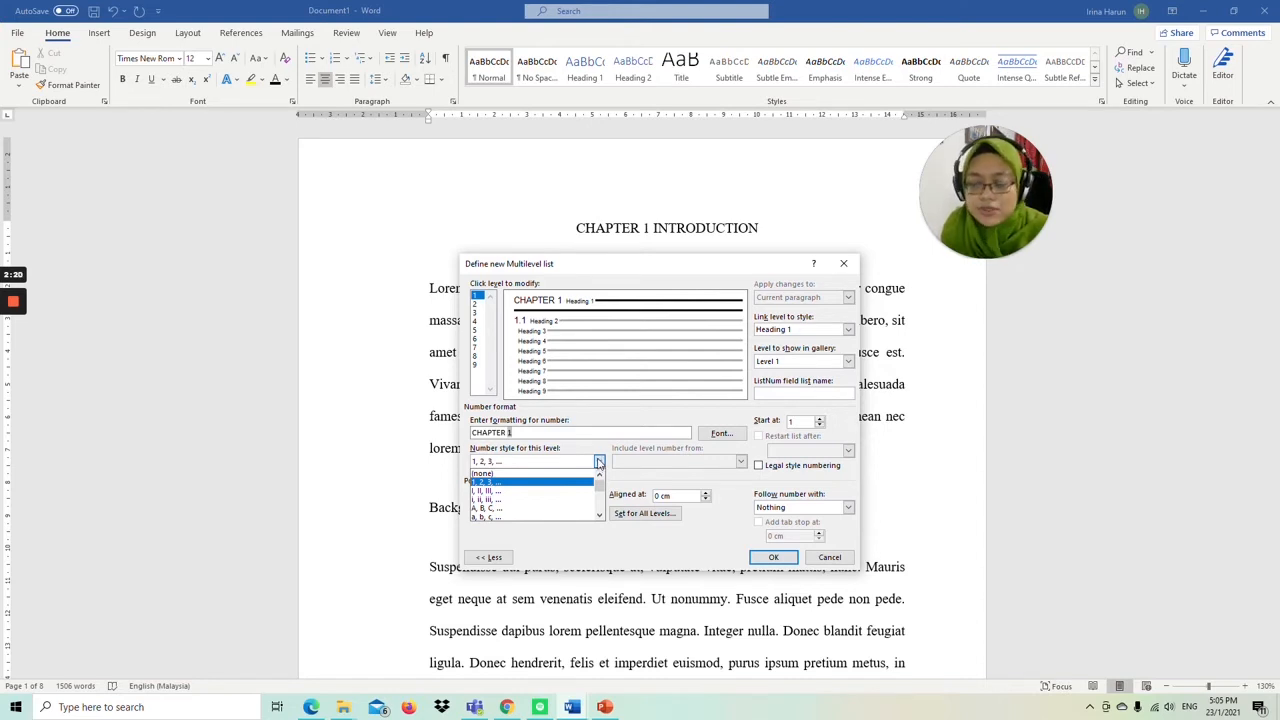
{"action": "left_click", "coordinate": [599, 461]}
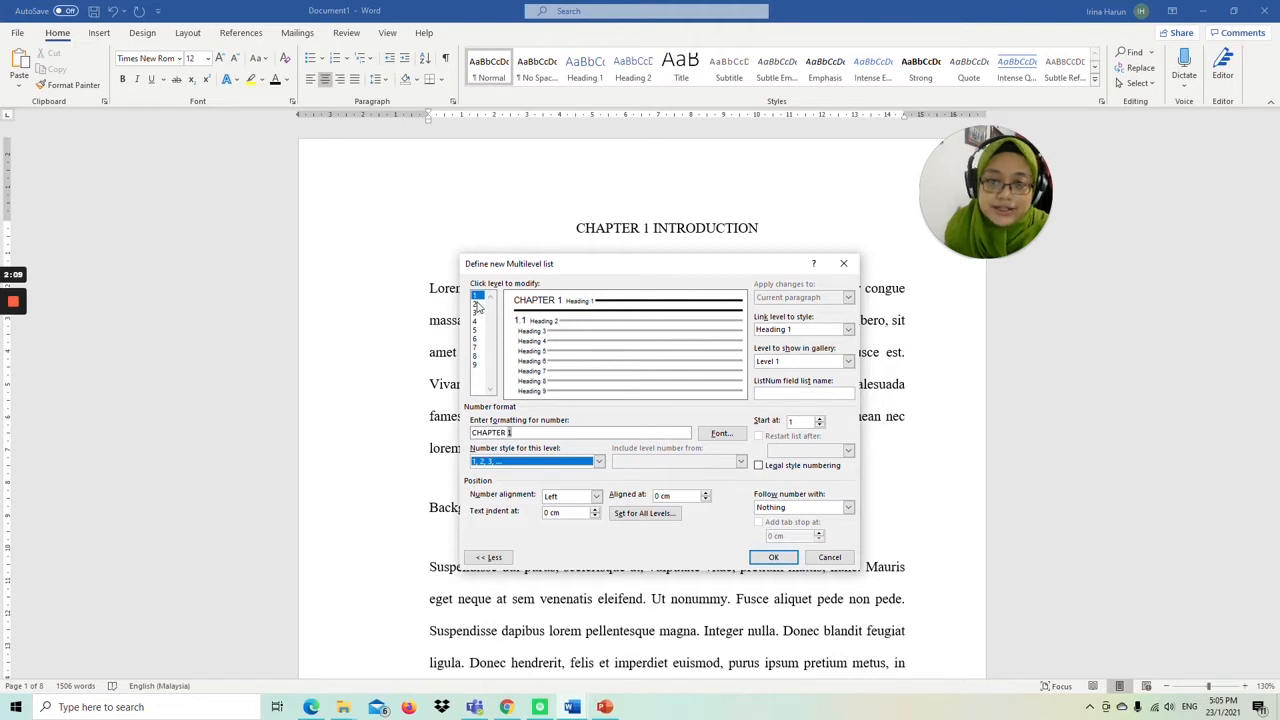
Rebuild the level 2 number format as 1.1 from the level 1 number, a period and the 1, 2, 3, … style.
{"action": "left_click", "coordinate": [476, 305]}
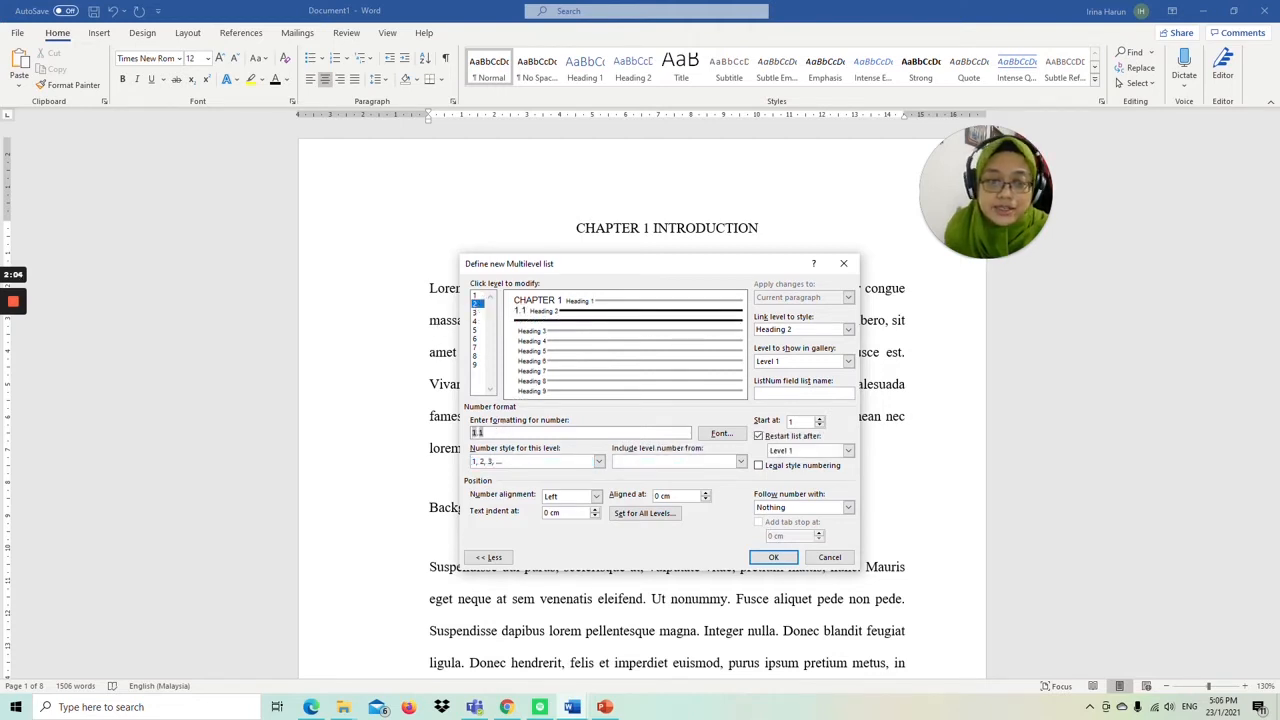
{"action": "left_click_drag", "start_coordinate": [484, 433], "coordinate": [432, 436]}
{"action": "key", "text": "BackSpace"}
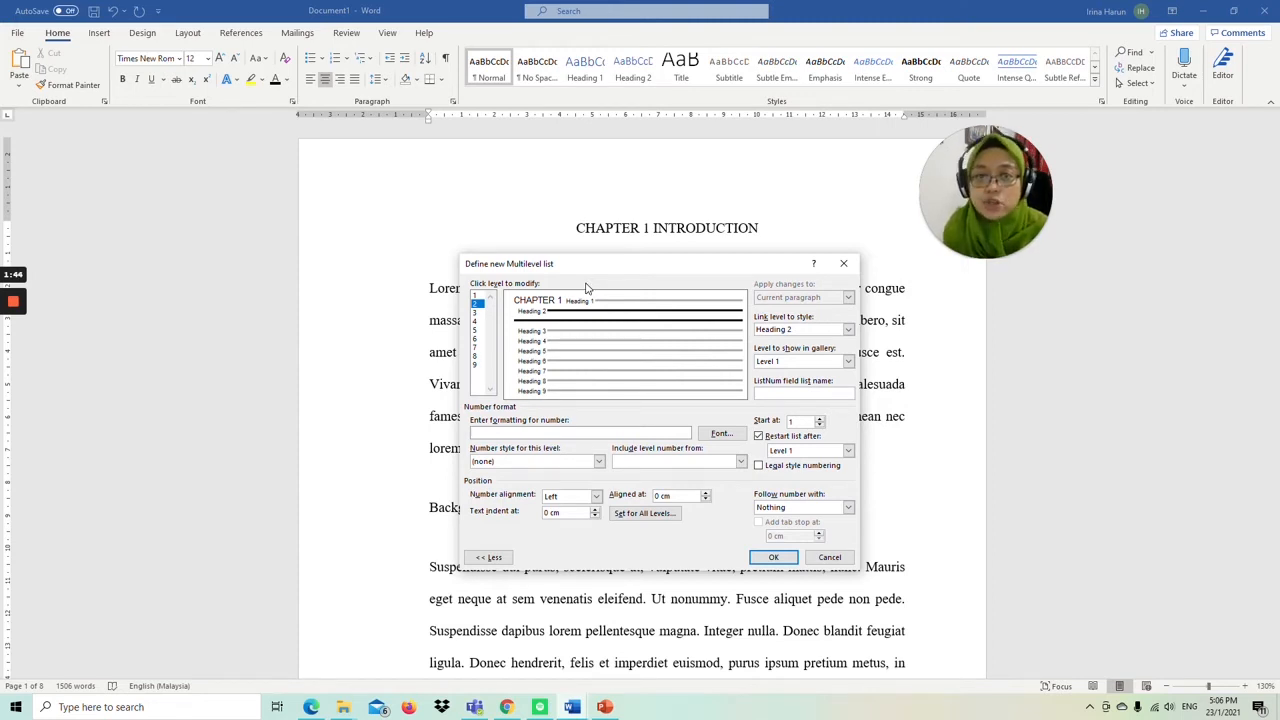
{"action": "left_click", "coordinate": [741, 464]}
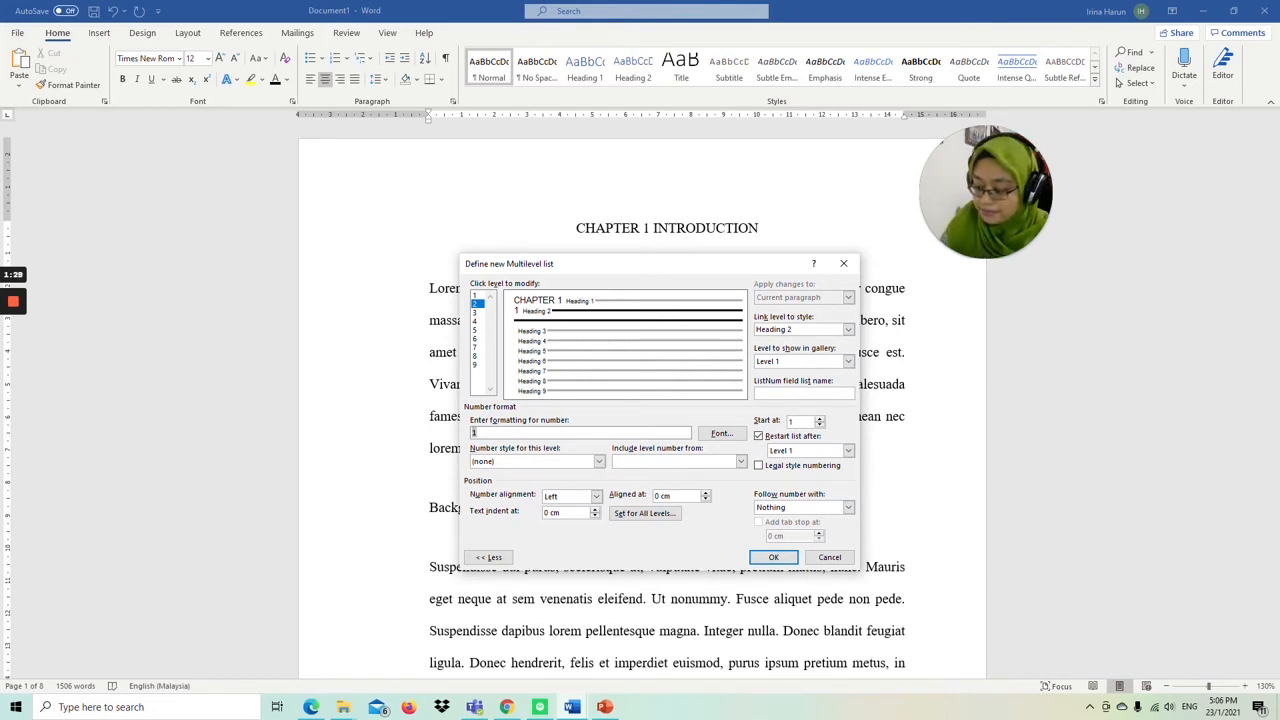
{"action": "type", "text": "."}
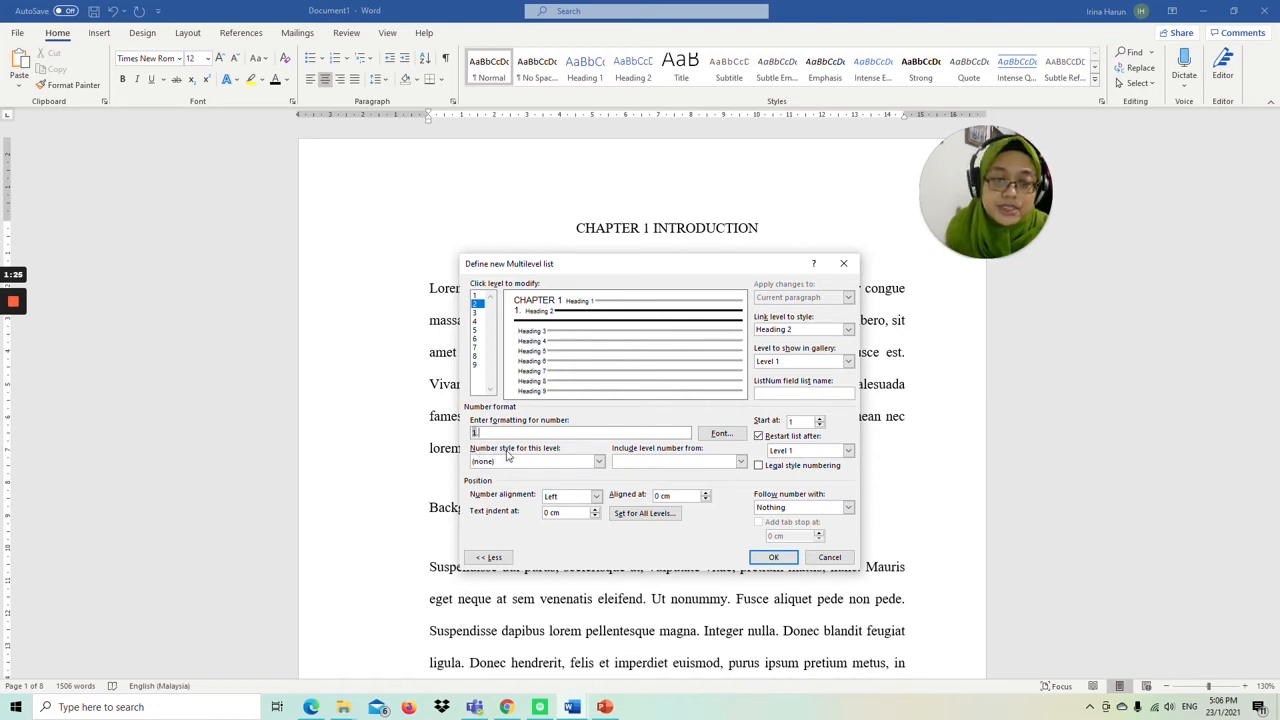
{"action": "left_click", "coordinate": [599, 462]}
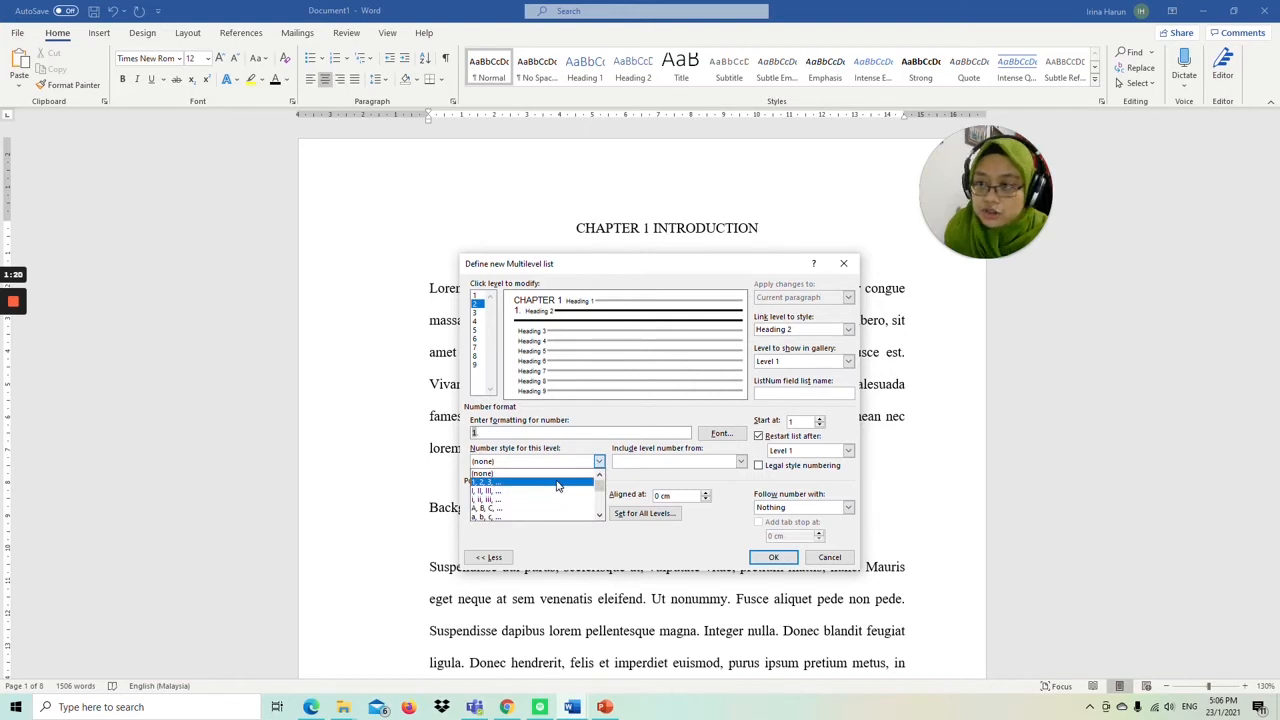
{"action": "left_click", "coordinate": [558, 483]}
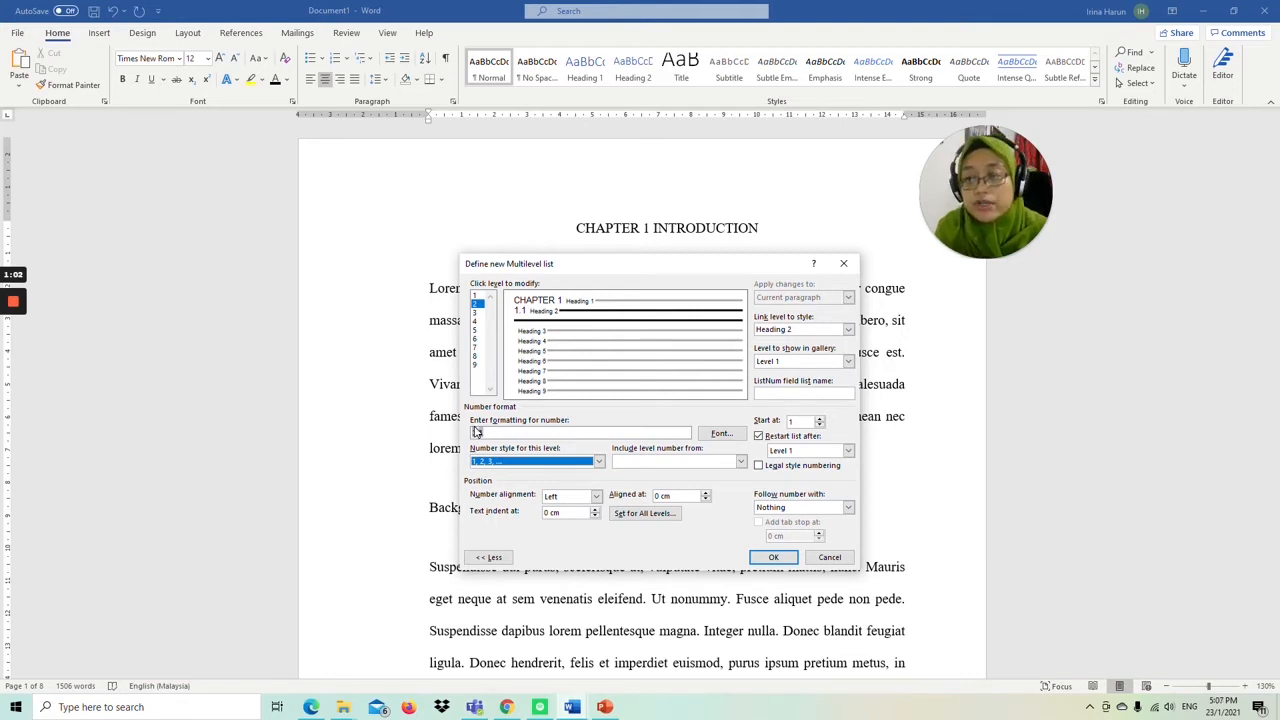
{"action": "left_click", "coordinate": [548, 432]}
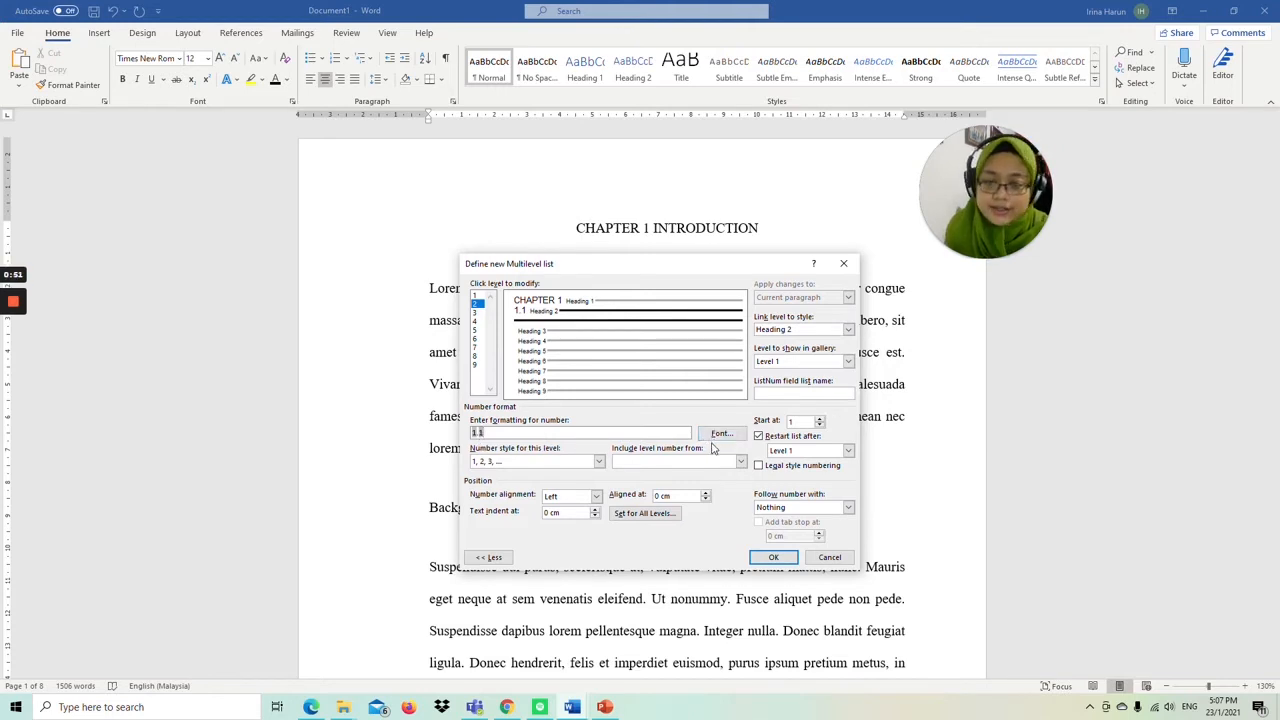
Build the level 3 number format as 1.1.1 from the level 1 and level 2 numbers plus the 1, 2, 3, … style, and apply the list.
{"action": "left_click", "coordinate": [476, 312]}
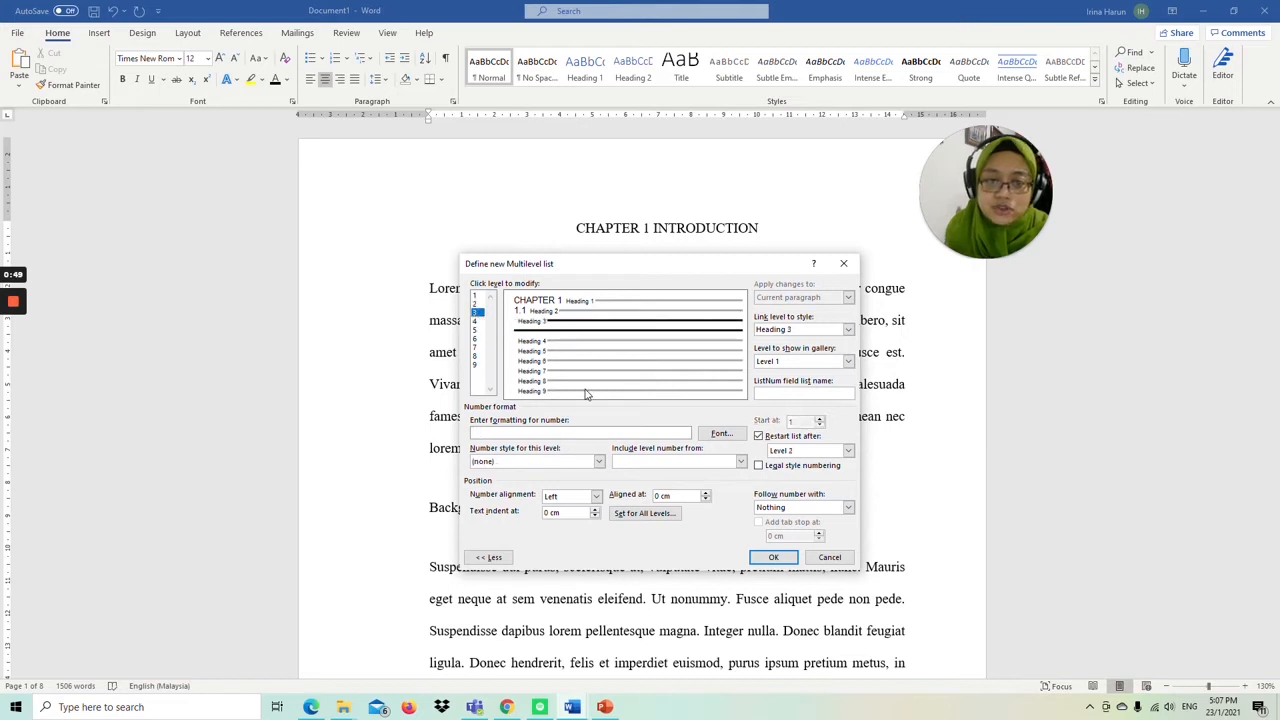
{"action": "left_click", "coordinate": [633, 462]}
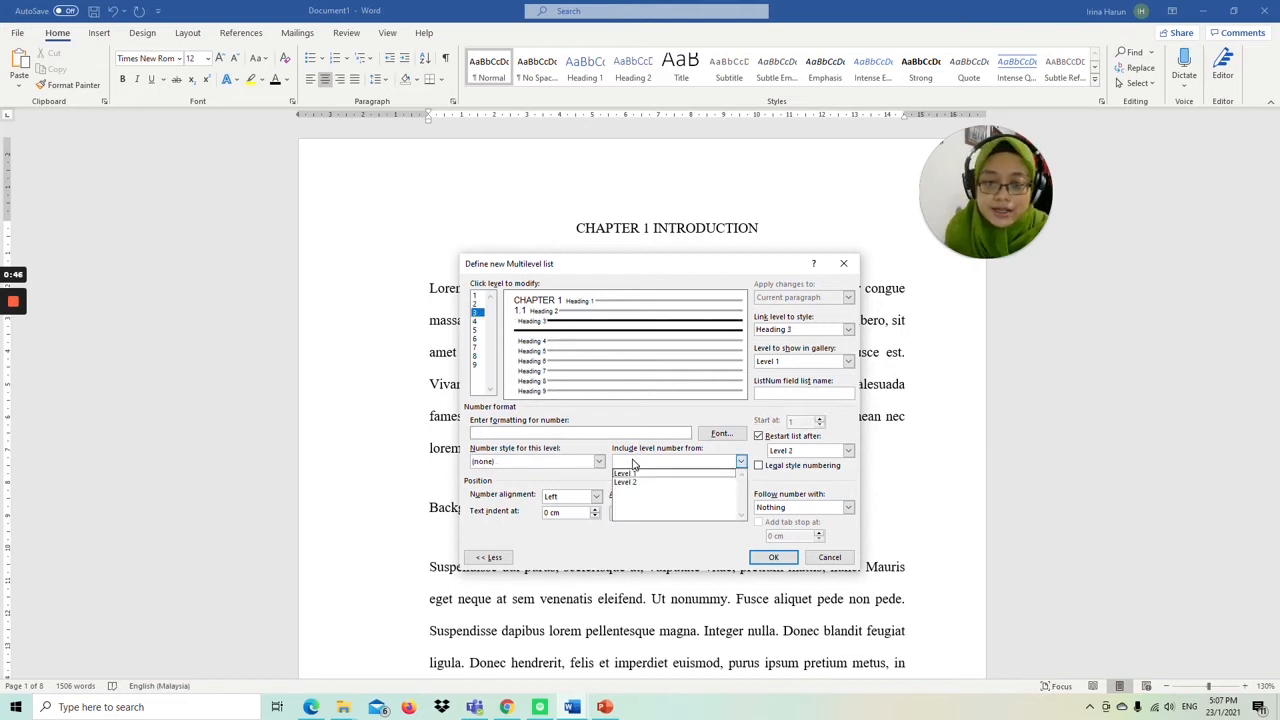
{"action": "left_click", "coordinate": [632, 474]}
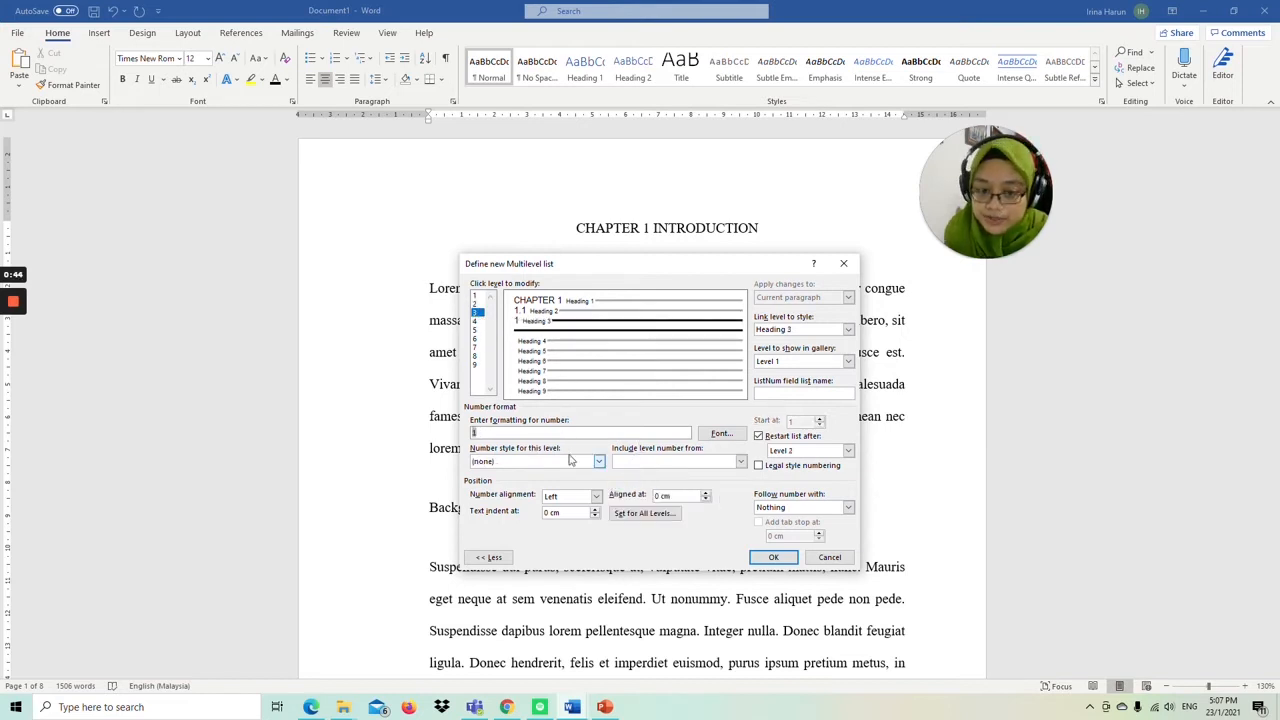
{"action": "left_click", "coordinate": [625, 462]}
{"action": "left_click", "coordinate": [626, 483]}
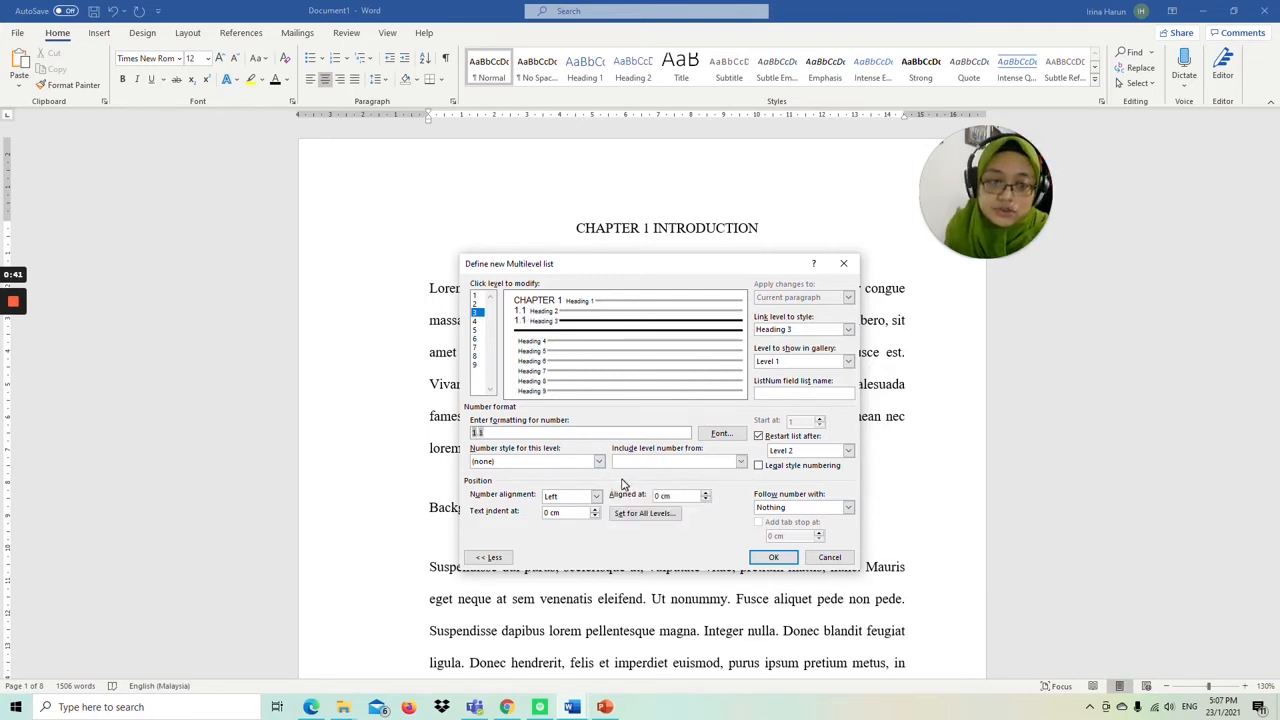
{"action": "left_click", "coordinate": [578, 462]}
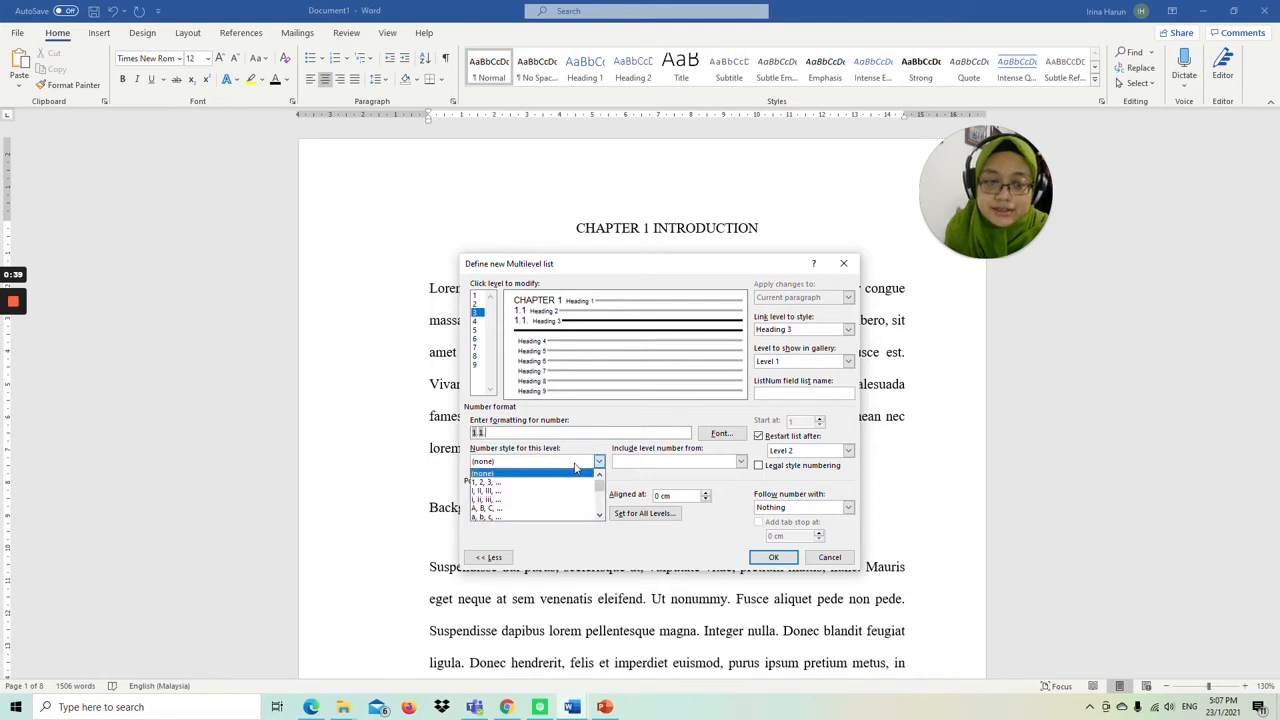
{"action": "left_click", "coordinate": [565, 486]}
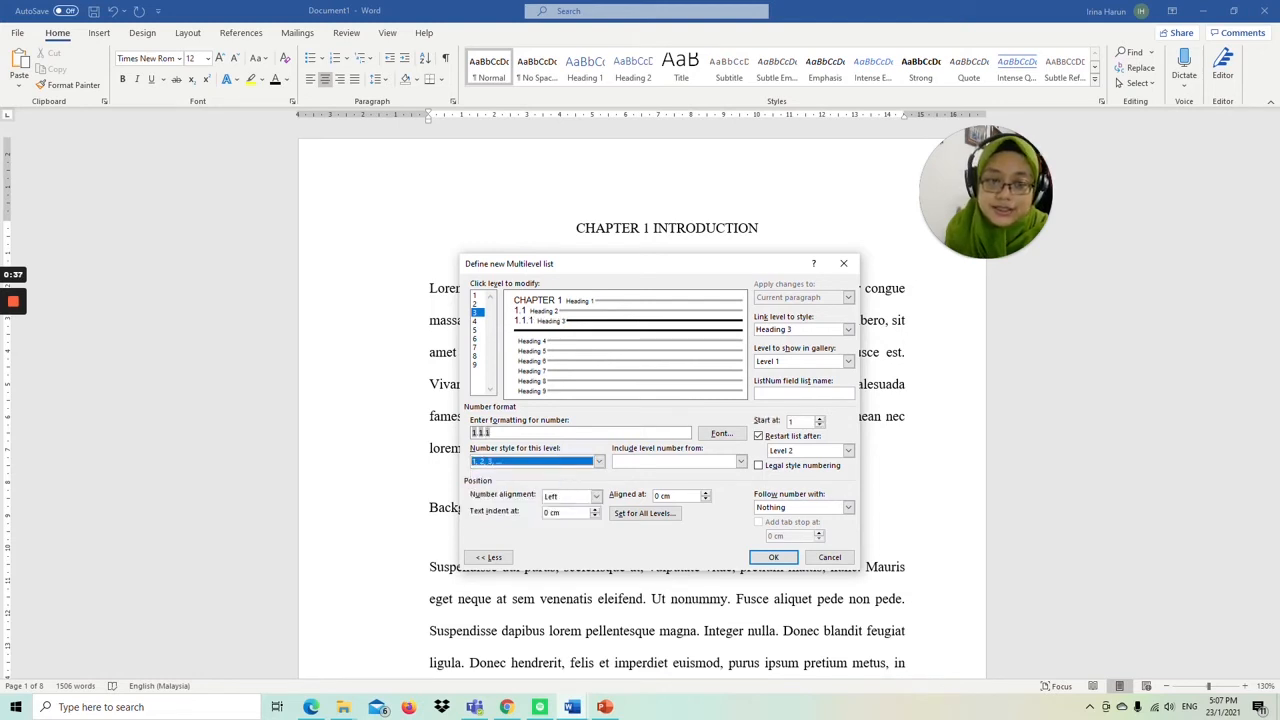
{"action": "left_click", "coordinate": [770, 558]}
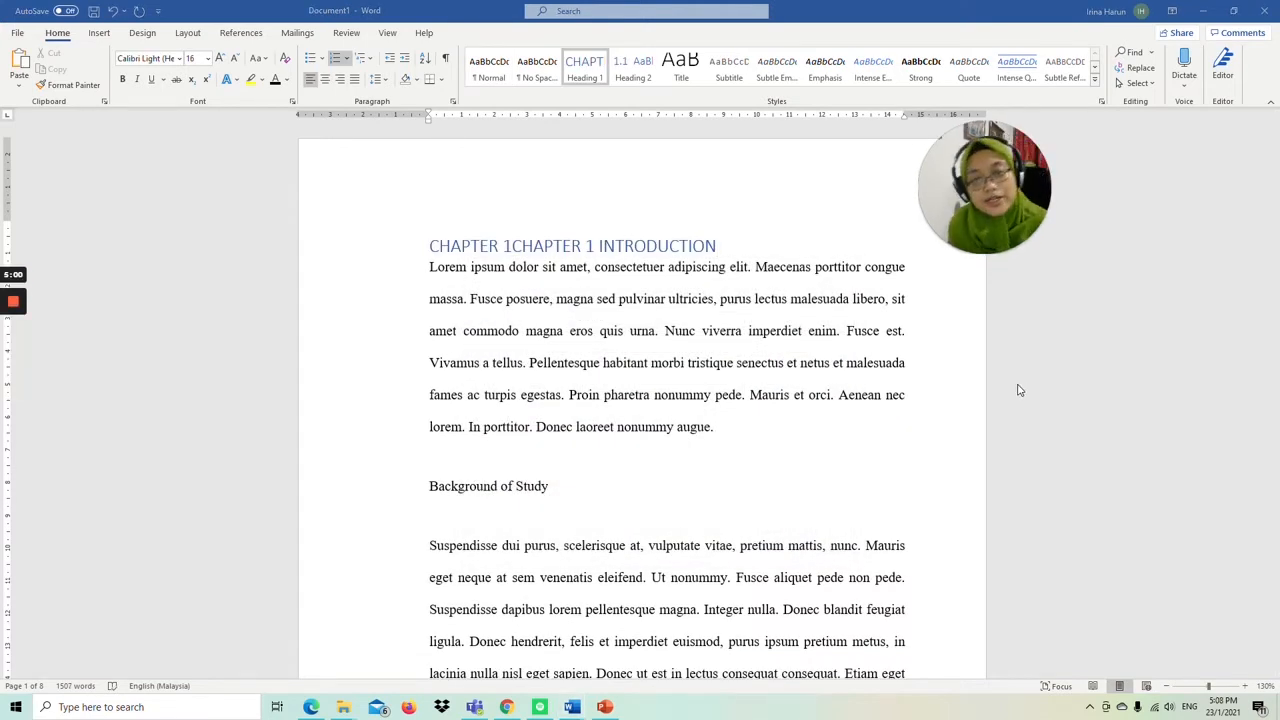
Delete the manually typed duplicate "CHAPTER 1" before INTRODUCTION in the chapter heading.
{"action": "left_click", "coordinate": [516, 256]}
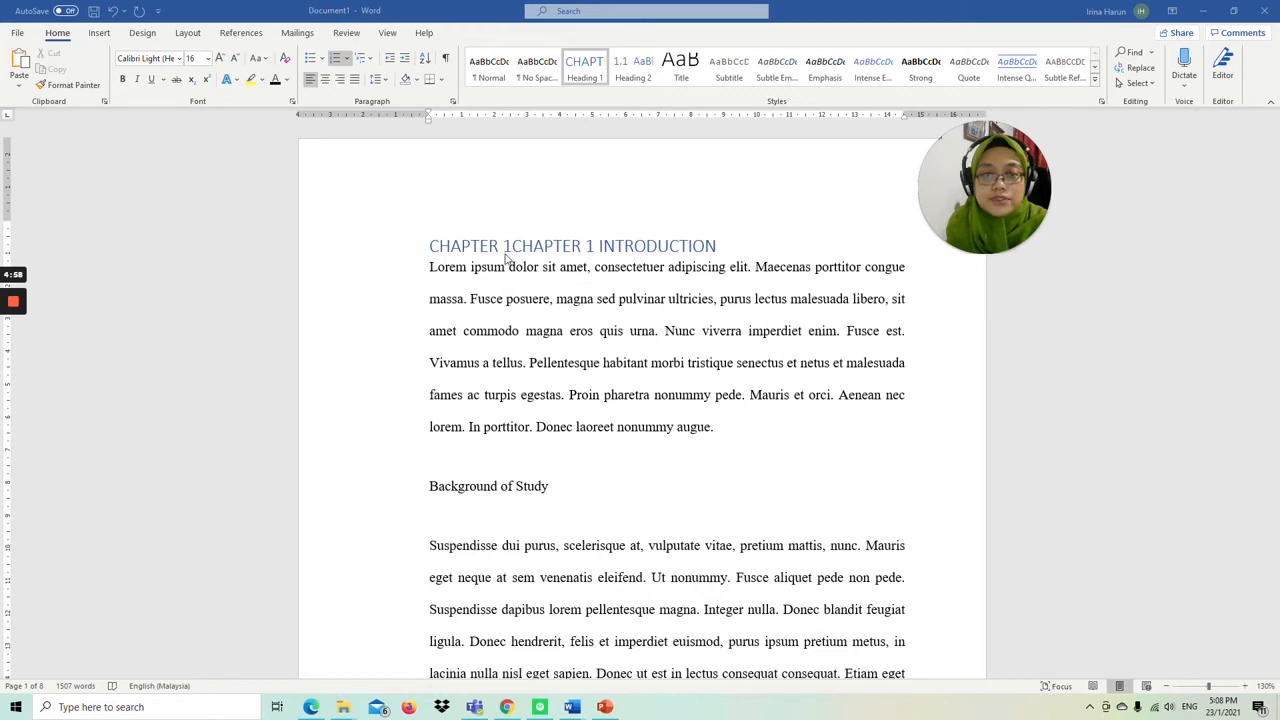
{"action": "left_click", "coordinate": [598, 250]}
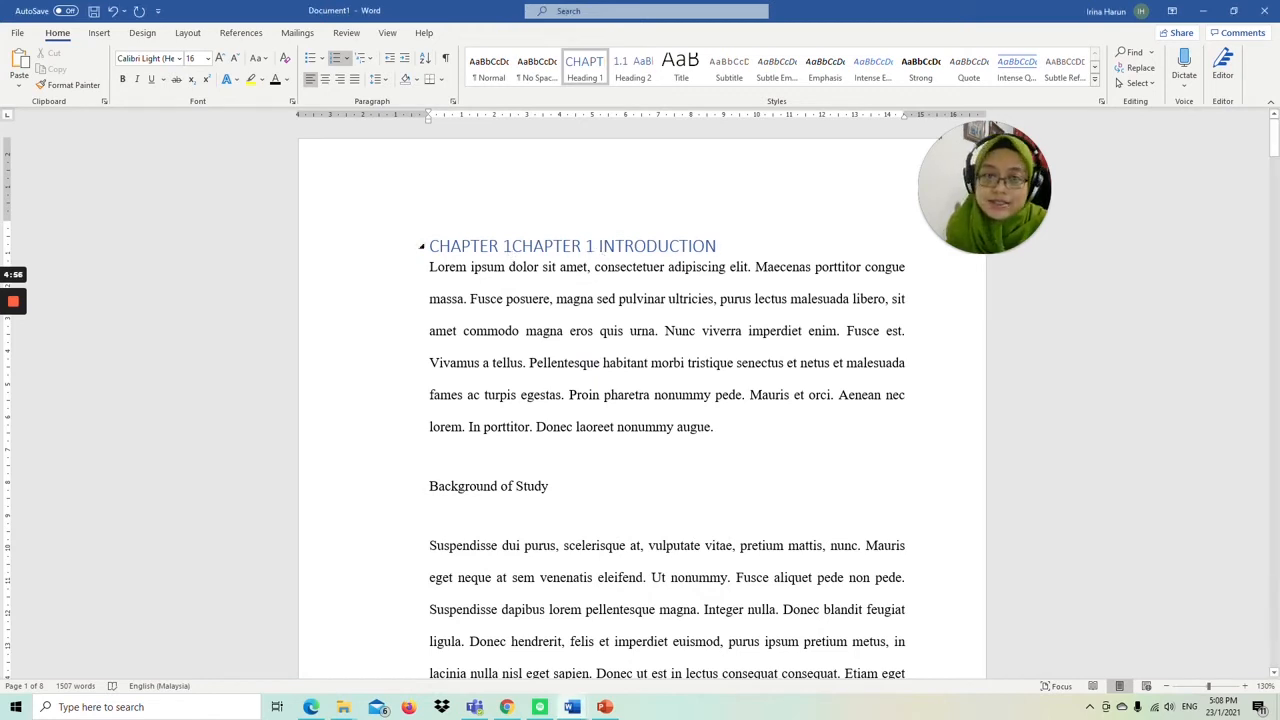
{"action": "left_click", "coordinate": [599, 247]}
{"action": "key", "text": "BackSpace"}
{"action": "key", "text": "BackSpace"}
{"action": "key", "text": "BackSpace"}
{"action": "key", "text": "BackSpace"}
{"action": "key", "text": "BackSpace"}
{"action": "key", "text": "BackSpace"}
{"action": "key", "text": "BackSpace"}
{"action": "key", "text": "BackSpace"}
{"action": "key", "text": "BackSpace"}
{"action": "key", "text": "BackSpace"}
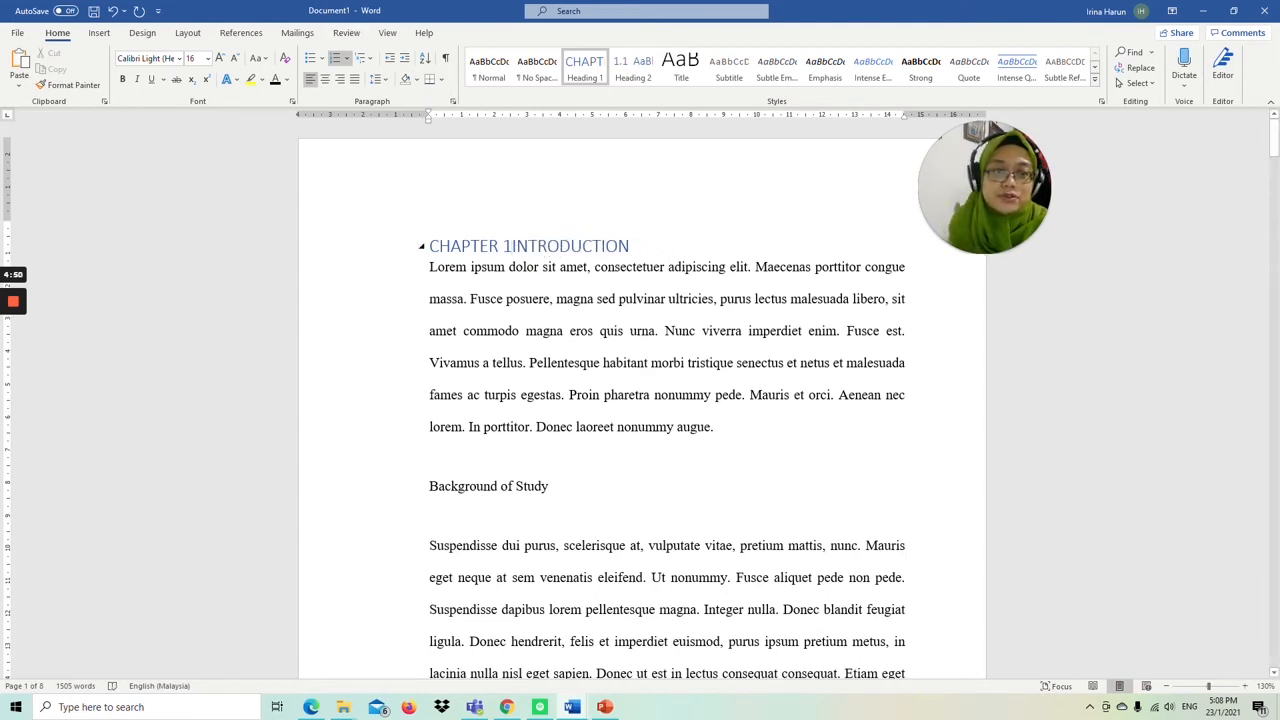
{"action": "key", "text": "shift+Home"}
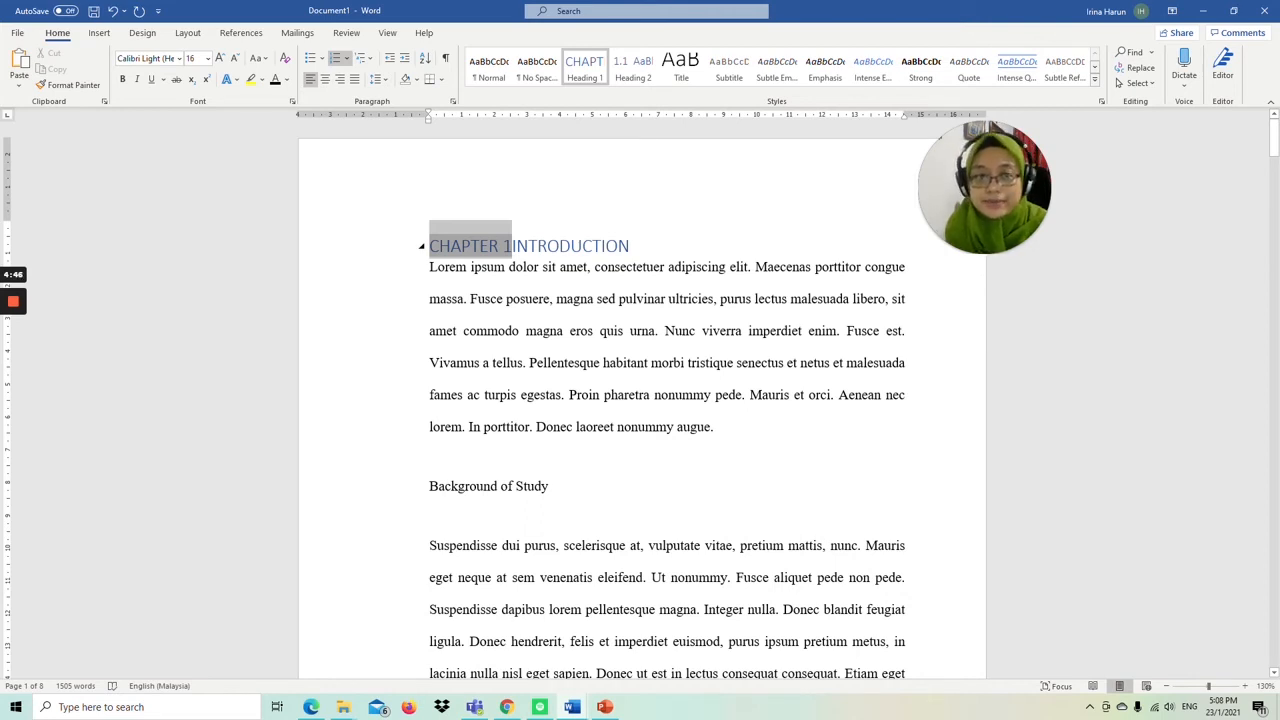
{"action": "left_click", "coordinate": [513, 246]}
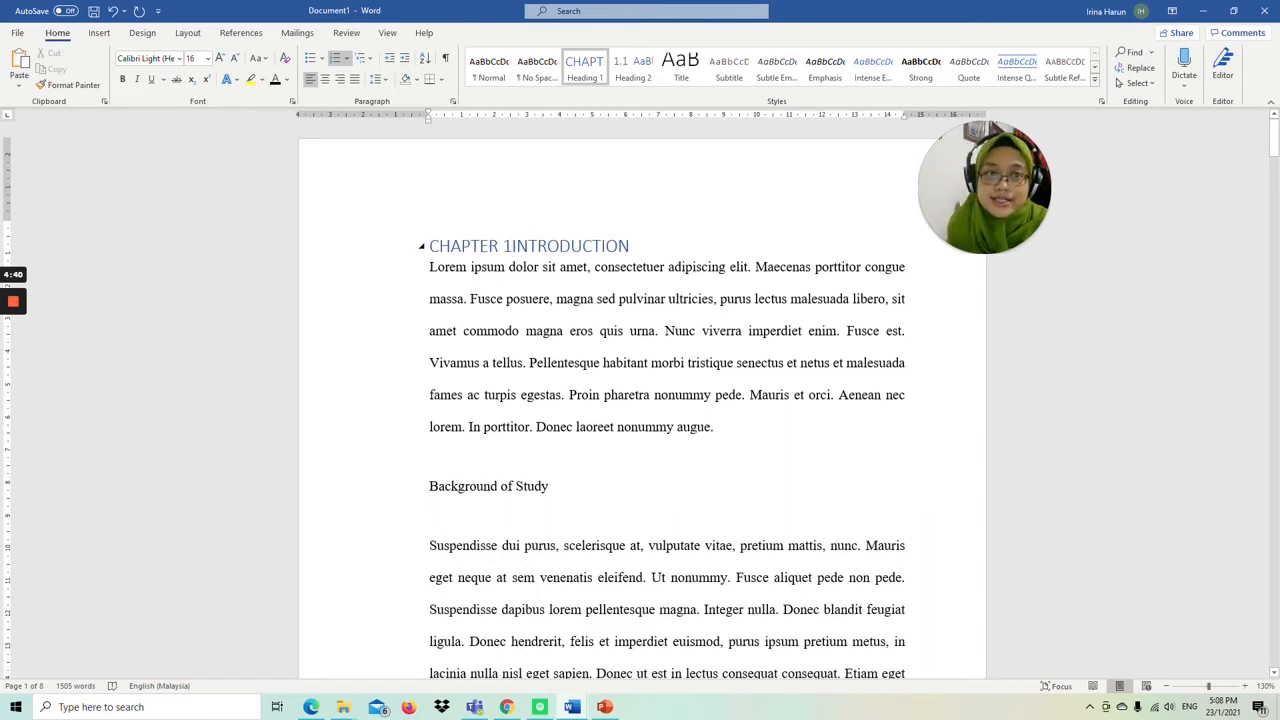
{"action": "left_click_drag", "start_coordinate": [630, 246], "coordinate": [512, 246]}
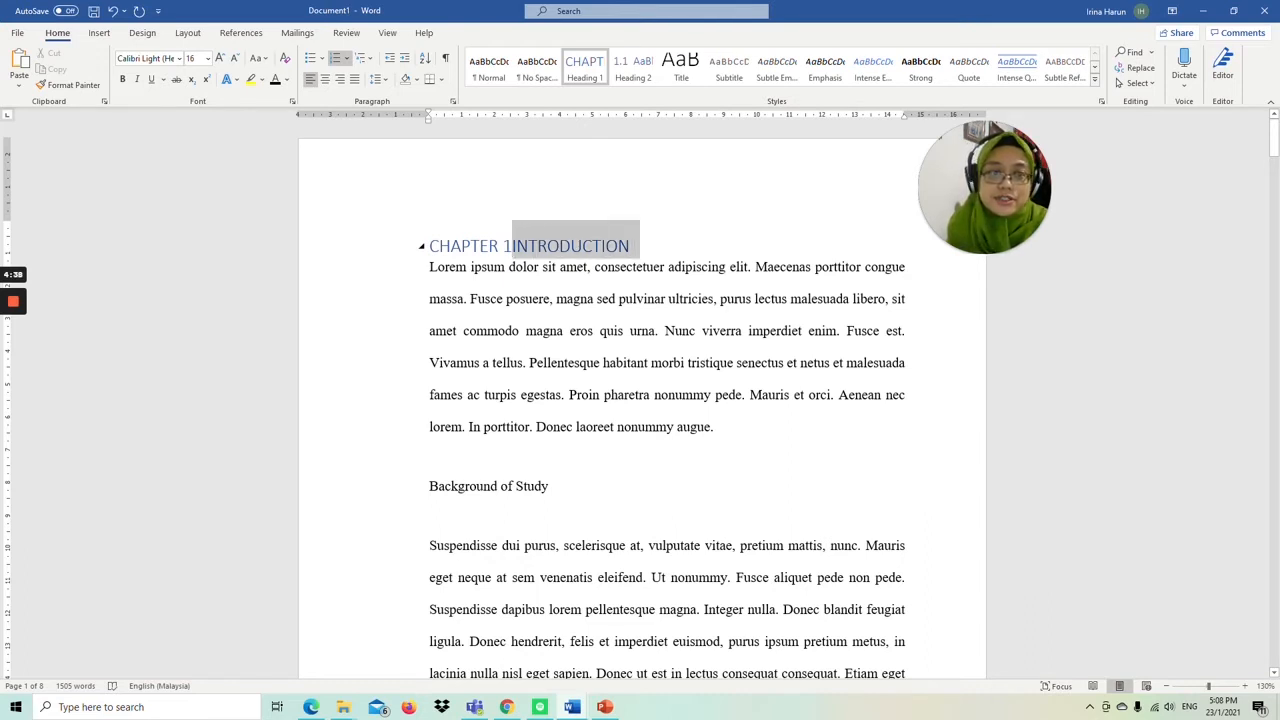
{"action": "left_click", "coordinate": [346, 58]}
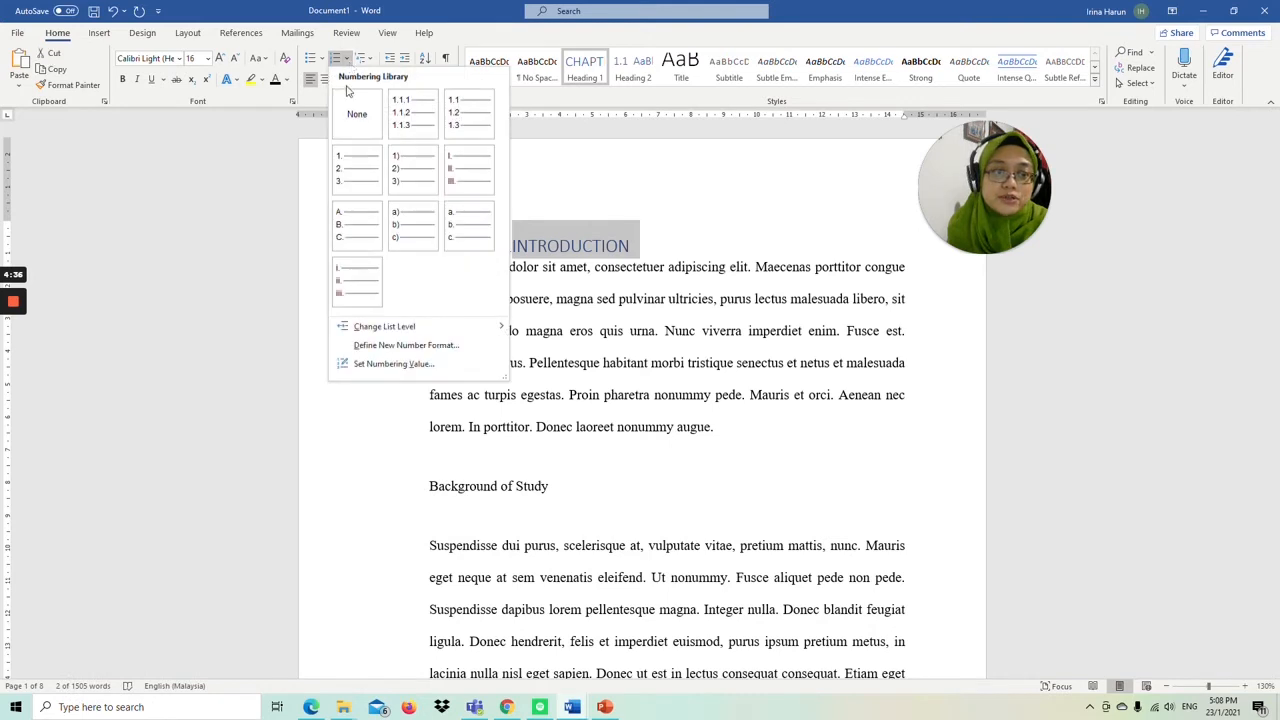
{"action": "left_click", "coordinate": [438, 345]}
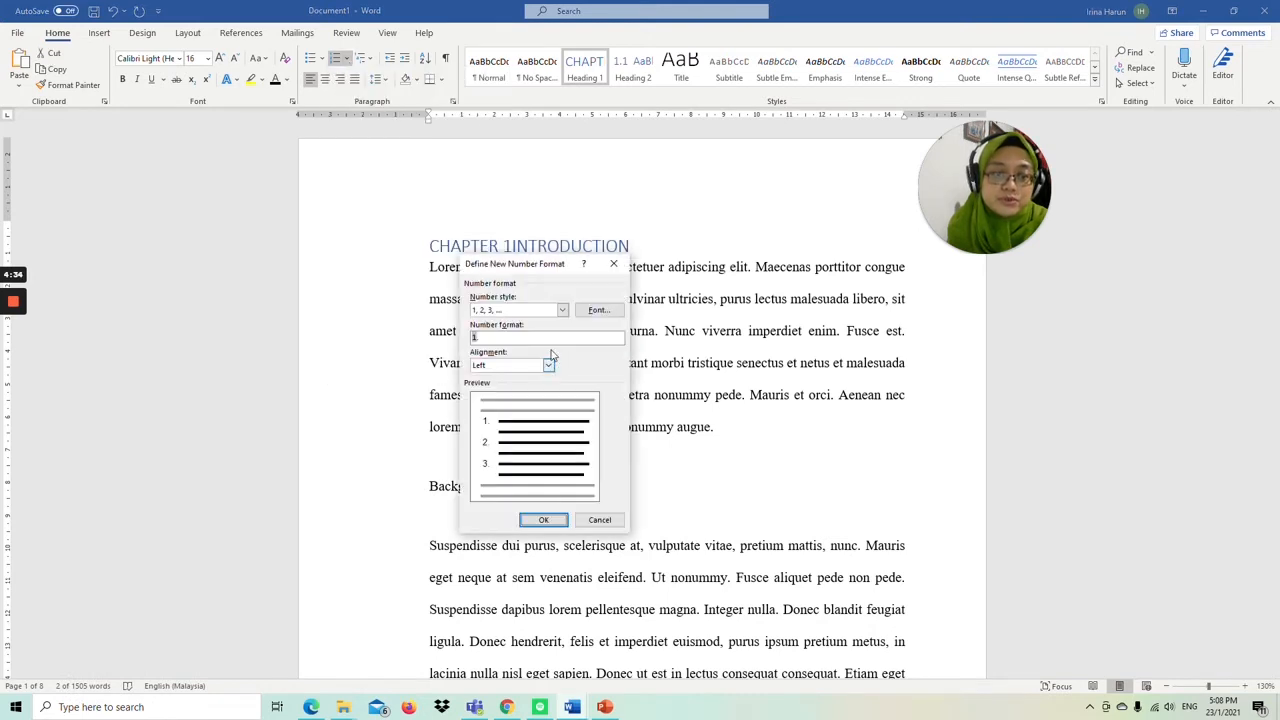
{"action": "left_click", "coordinate": [600, 519]}
{"action": "left_click", "coordinate": [347, 59]}
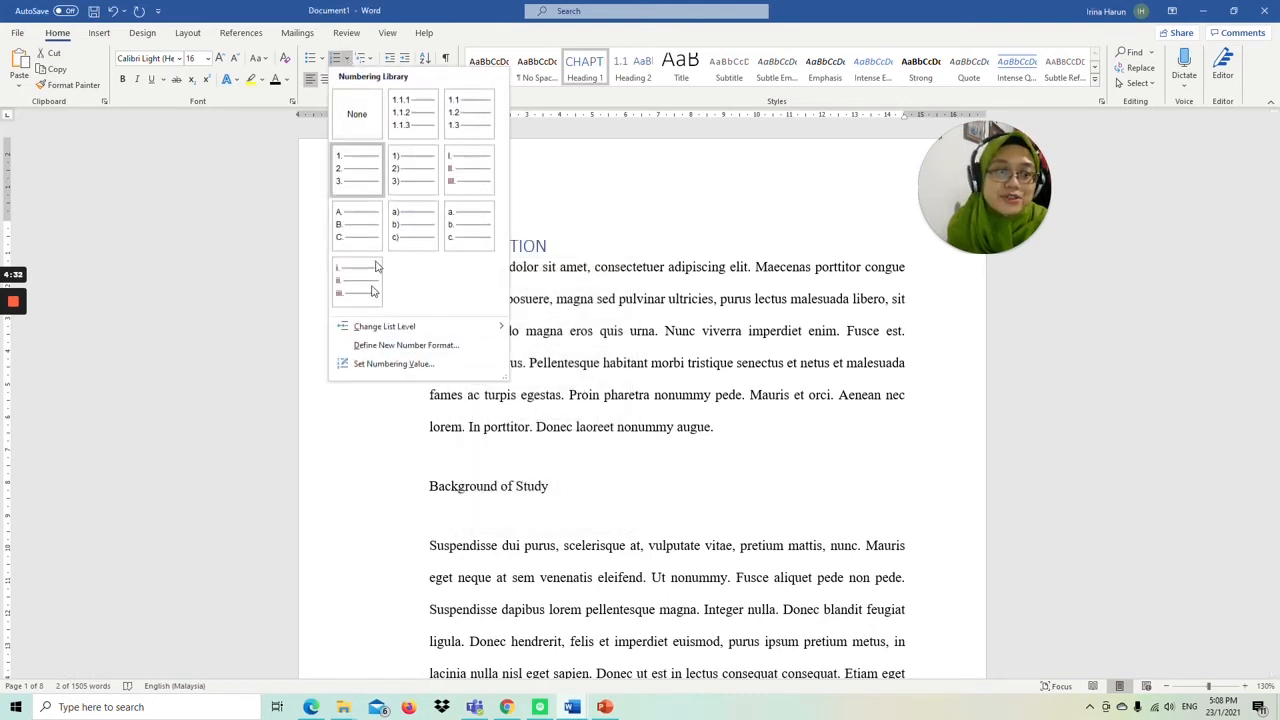
{"action": "left_click", "coordinate": [370, 60]}
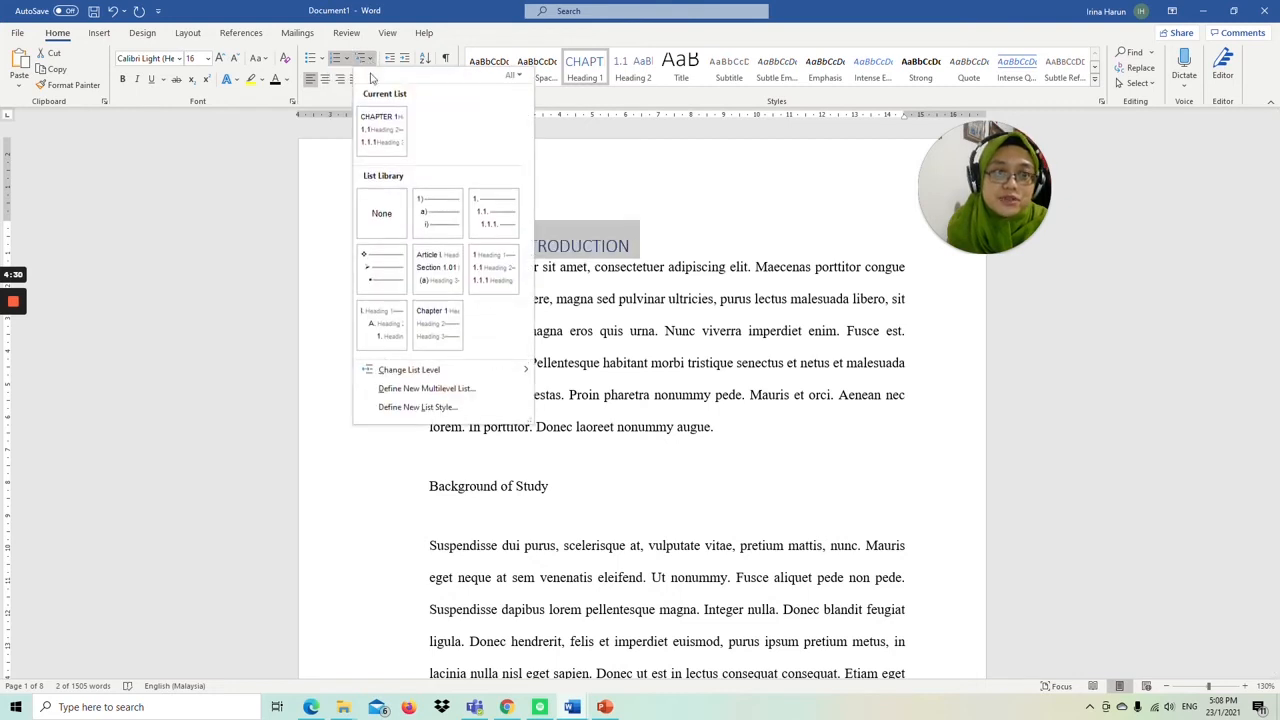
{"action": "left_click", "coordinate": [414, 390]}
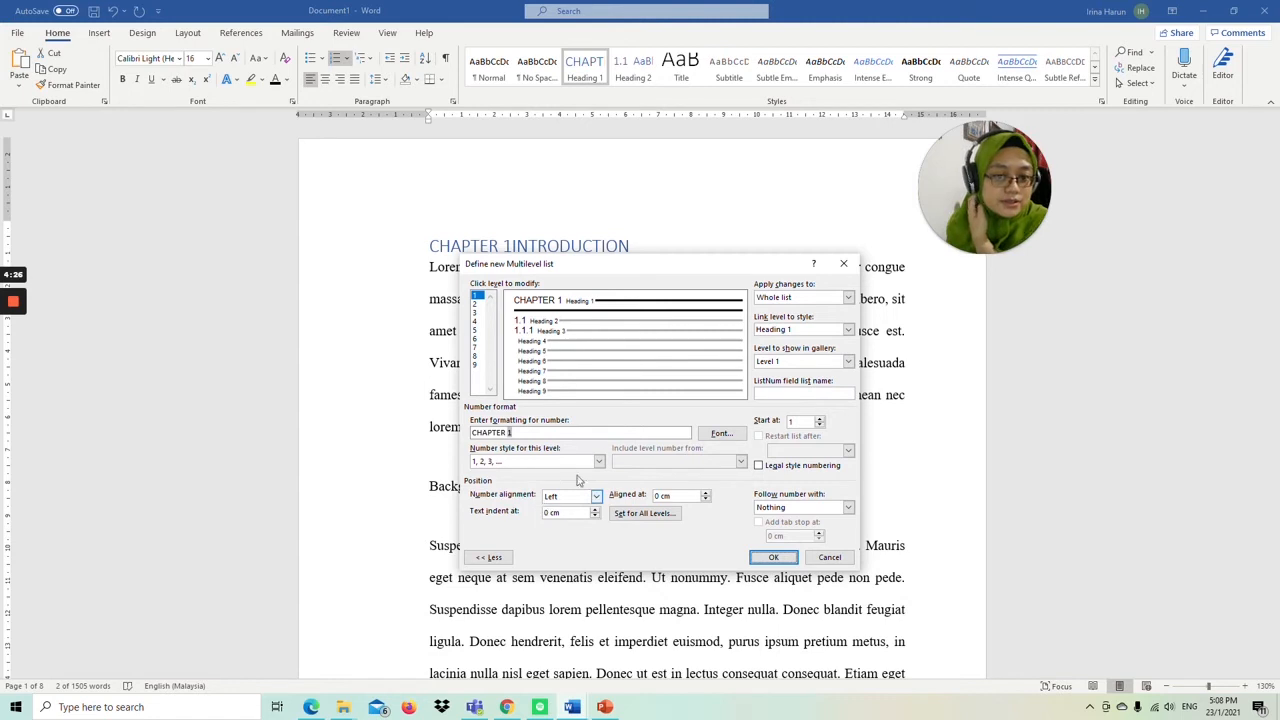
{"action": "left_click", "coordinate": [829, 557]}
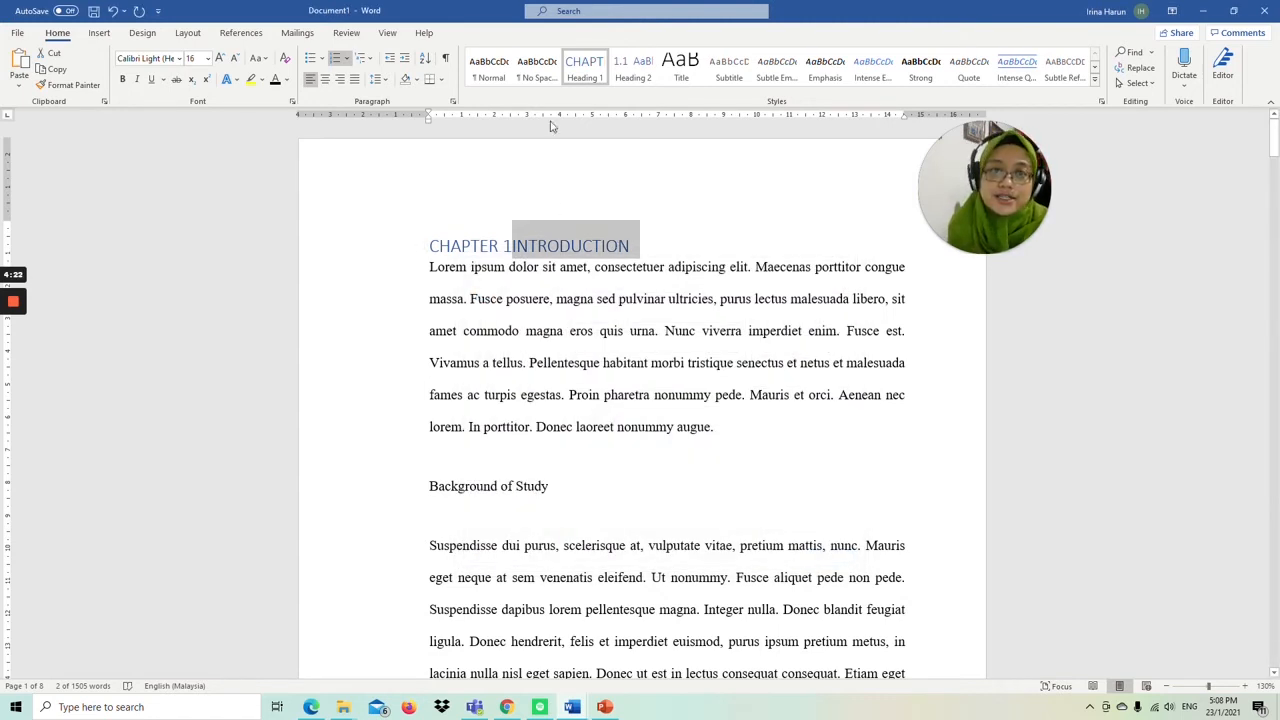
Format the INTRODUCTION chapter heading in Times New Roman, size 12, bold, with the Automatic font colour.
{"action": "left_click", "coordinate": [170, 58]}
{"action": "left_click", "coordinate": [178, 153]}
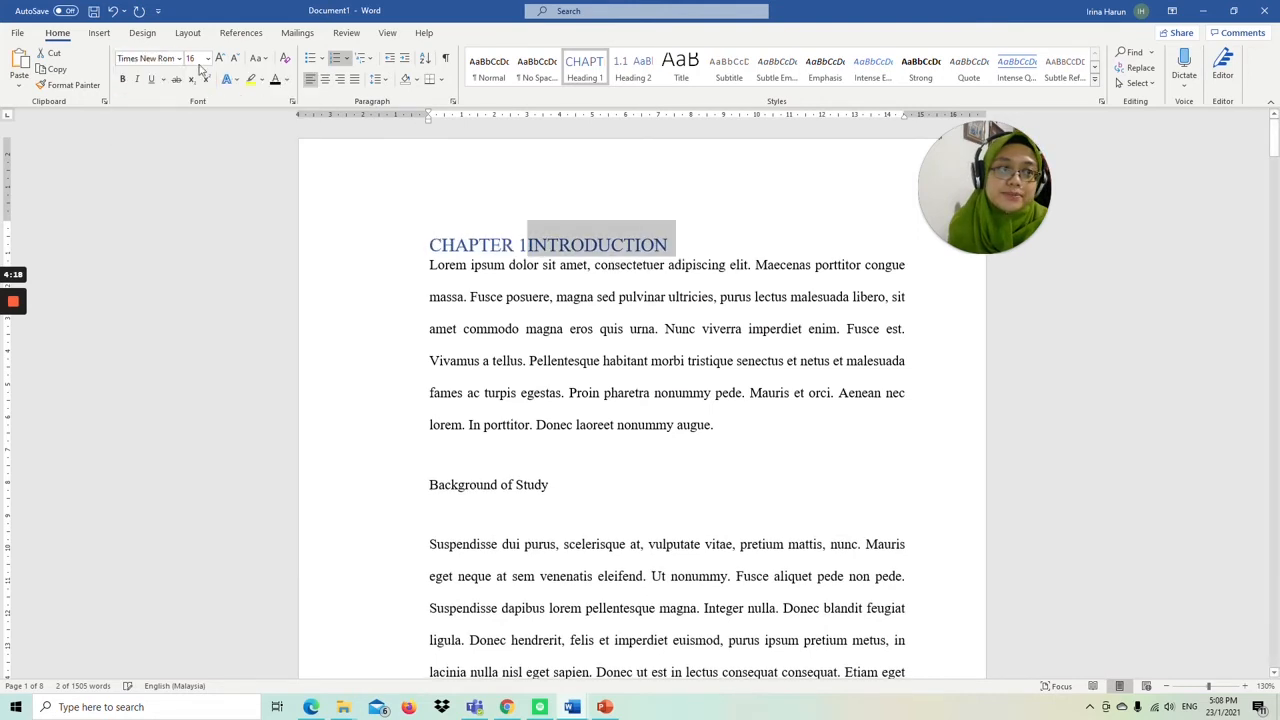
{"action": "left_click", "coordinate": [207, 58]}
{"action": "left_click", "coordinate": [198, 137]}
{"action": "left_click", "coordinate": [122, 79]}
{"action": "left_click", "coordinate": [286, 80]}
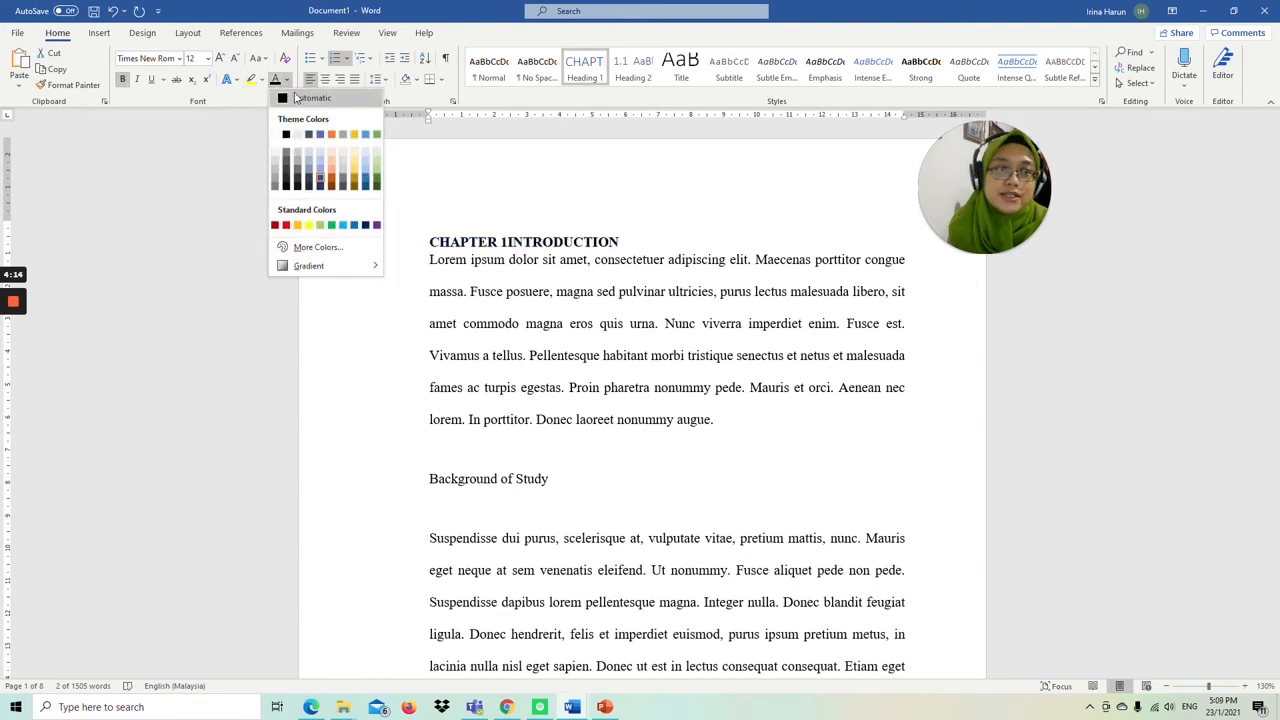
{"action": "left_click", "coordinate": [300, 104]}
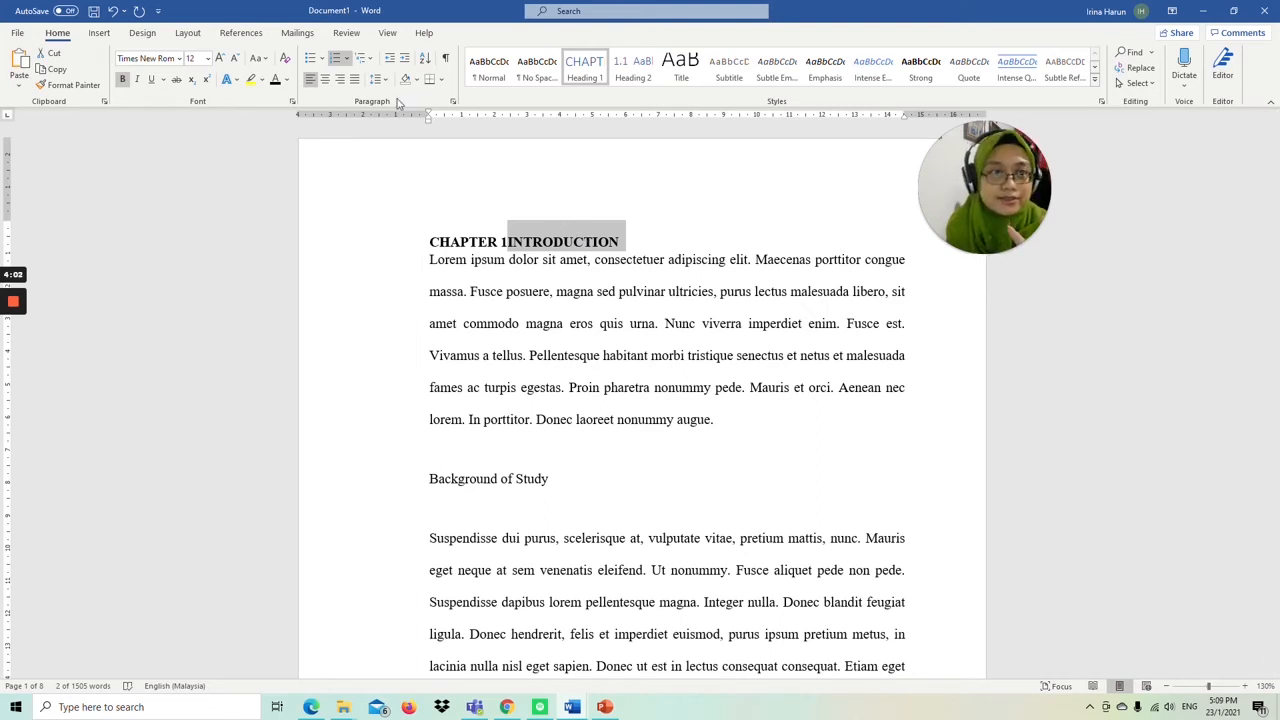
Set the chapter heading's paragraph spacing to Double line spacing, 0 pt before and 24 pt after.
{"action": "left_click", "coordinate": [453, 102]}
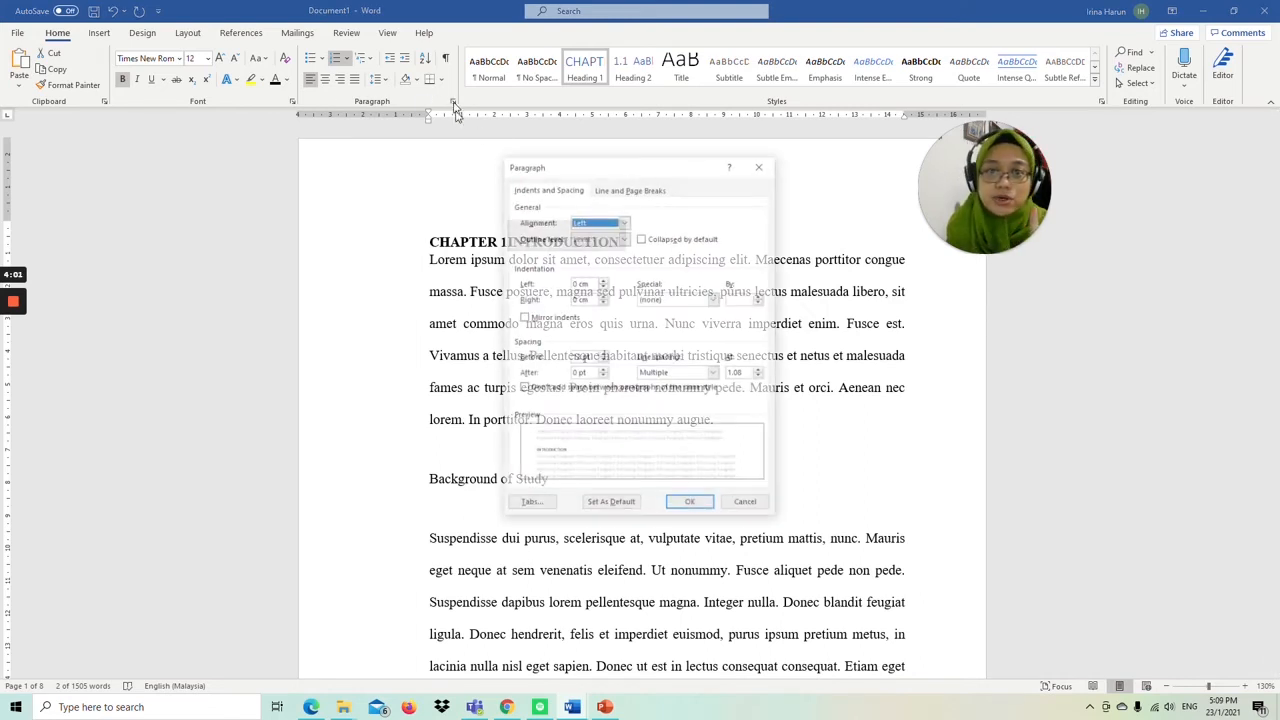
{"action": "left_click", "coordinate": [683, 374]}
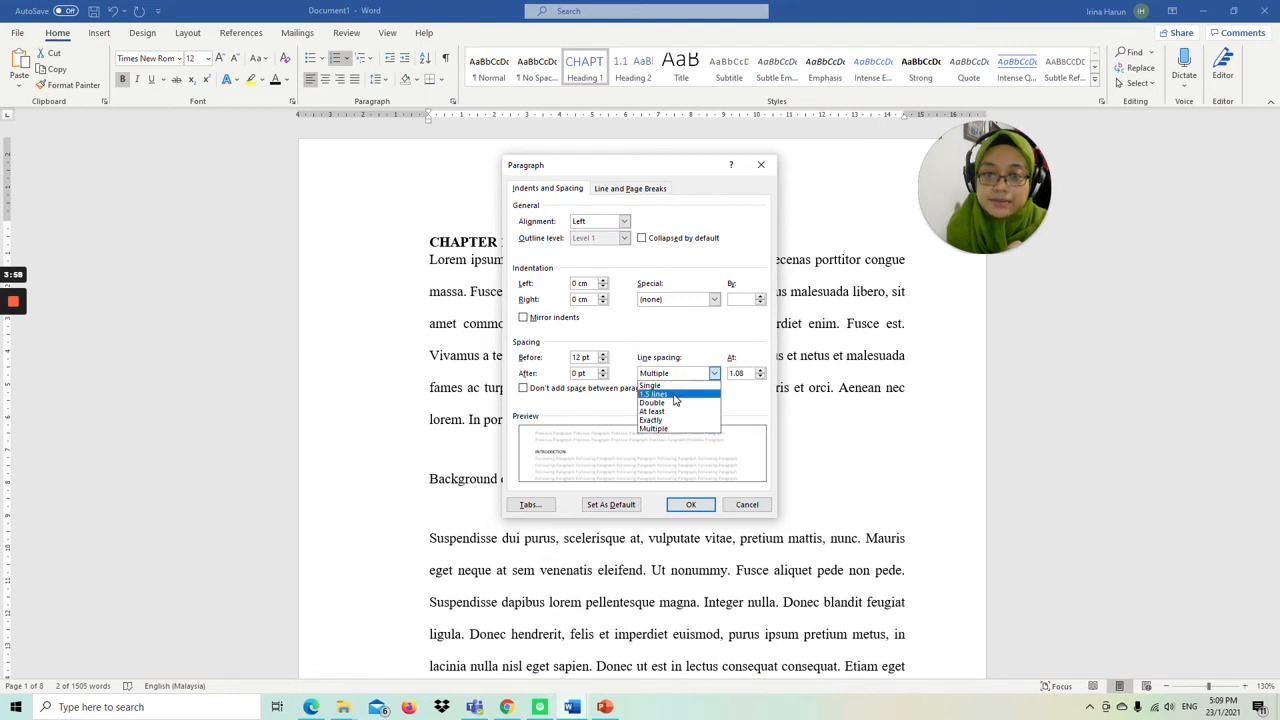
{"action": "left_click", "coordinate": [655, 402]}
{"action": "left_click_drag", "start_coordinate": [579, 357], "coordinate": [572, 345]}
{"action": "type", "text": "0"}
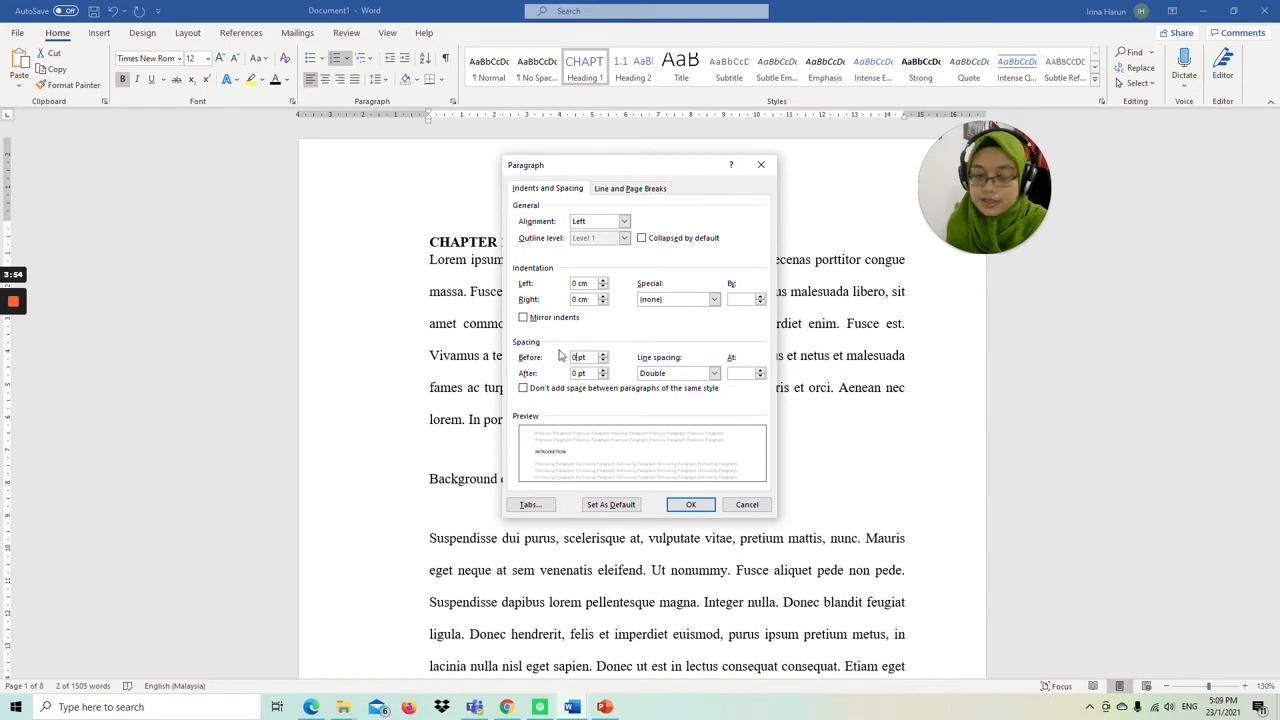
{"action": "left_click_drag", "start_coordinate": [578, 373], "coordinate": [557, 364]}
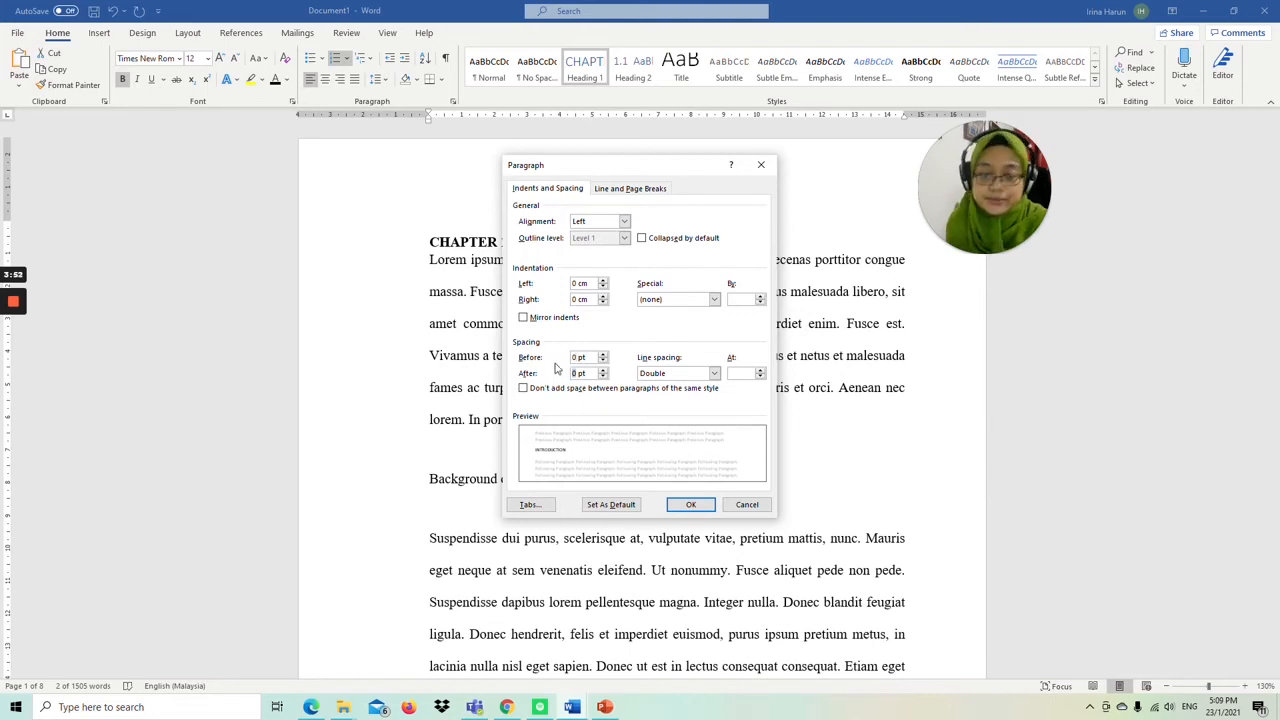
{"action": "type", "text": "24"}
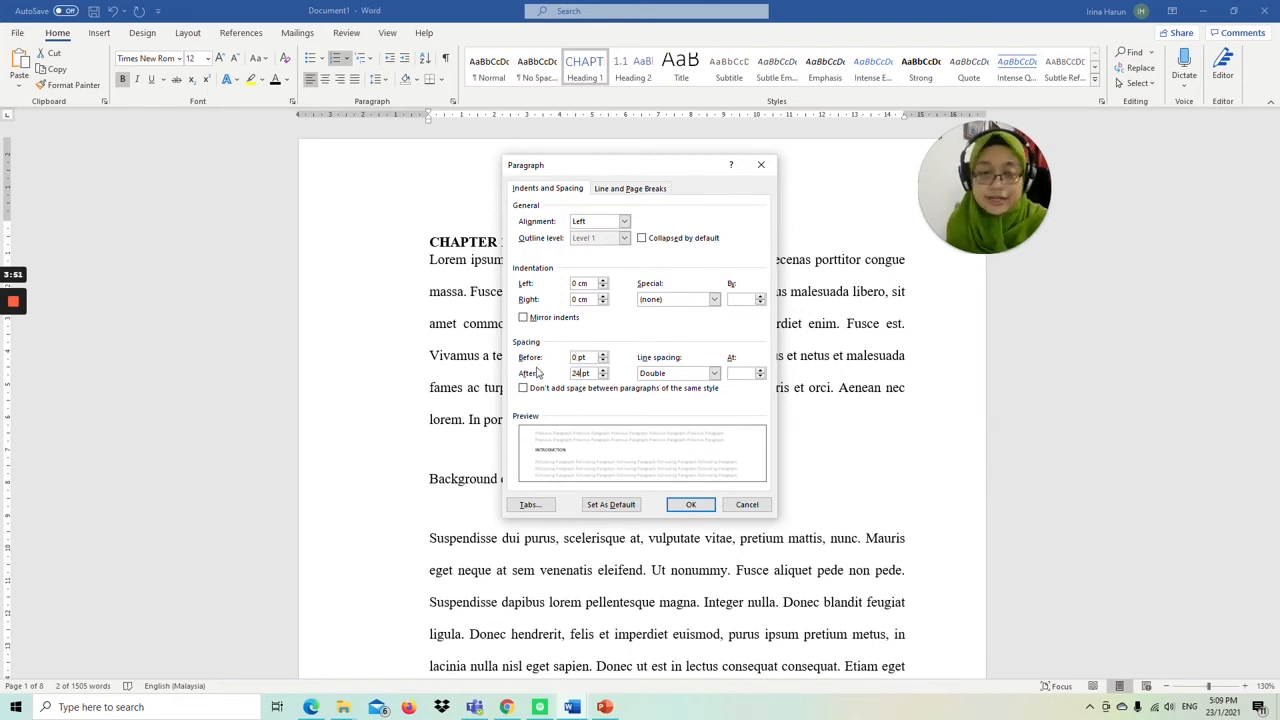
{"action": "left_click", "coordinate": [691, 506]}
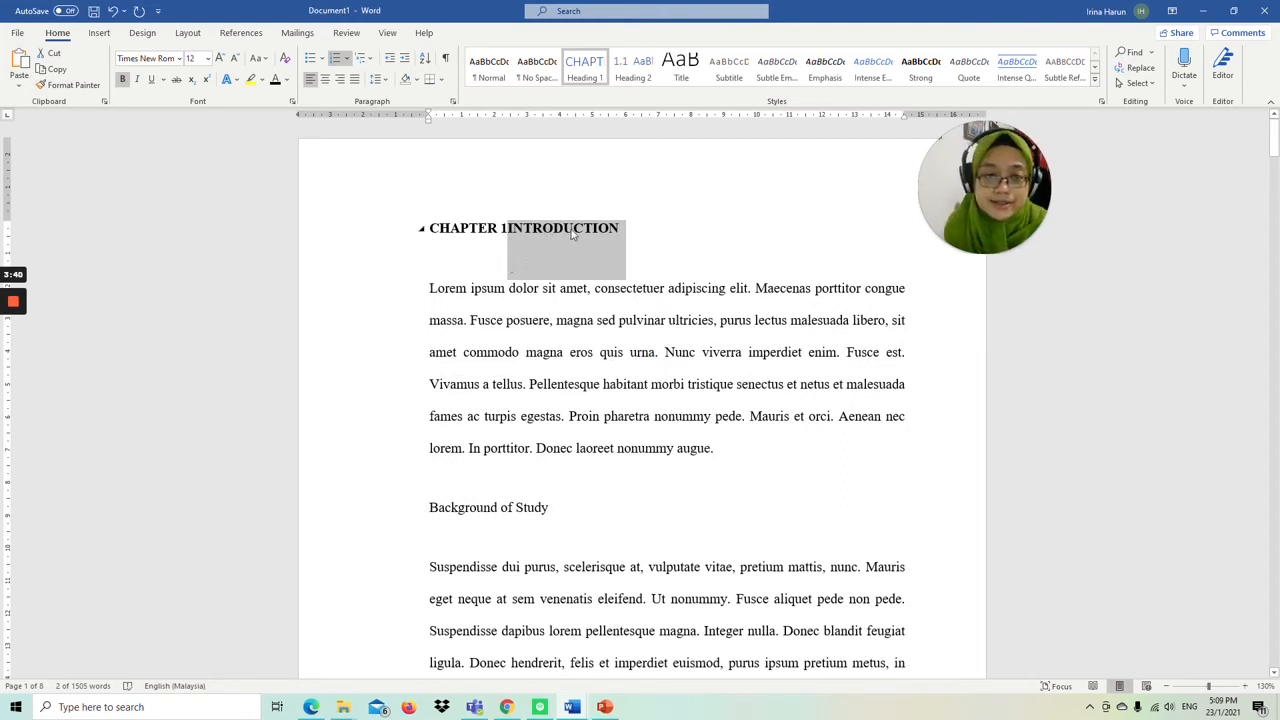
Update the Heading 1 style to match the reformatted INTRODUCTION heading.
{"action": "left_click", "coordinate": [595, 245]}
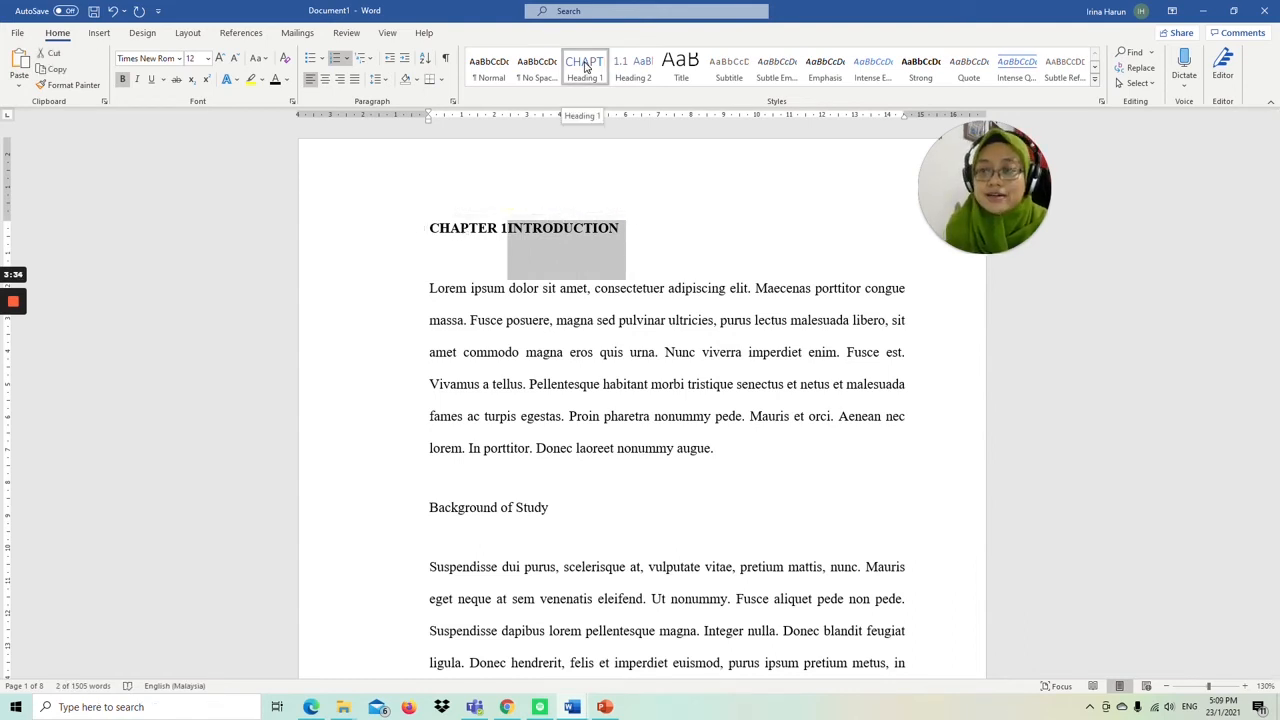
{"action": "right_click", "coordinate": [586, 67]}
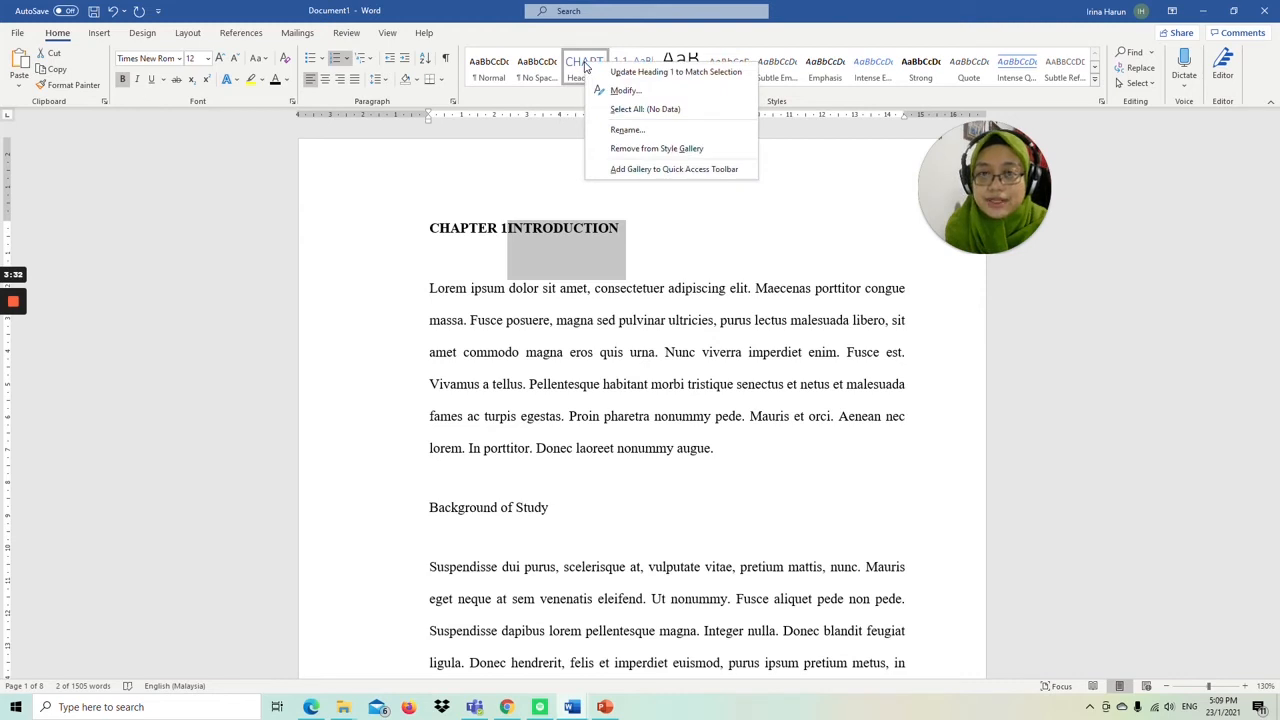
{"action": "left_click", "coordinate": [638, 73]}
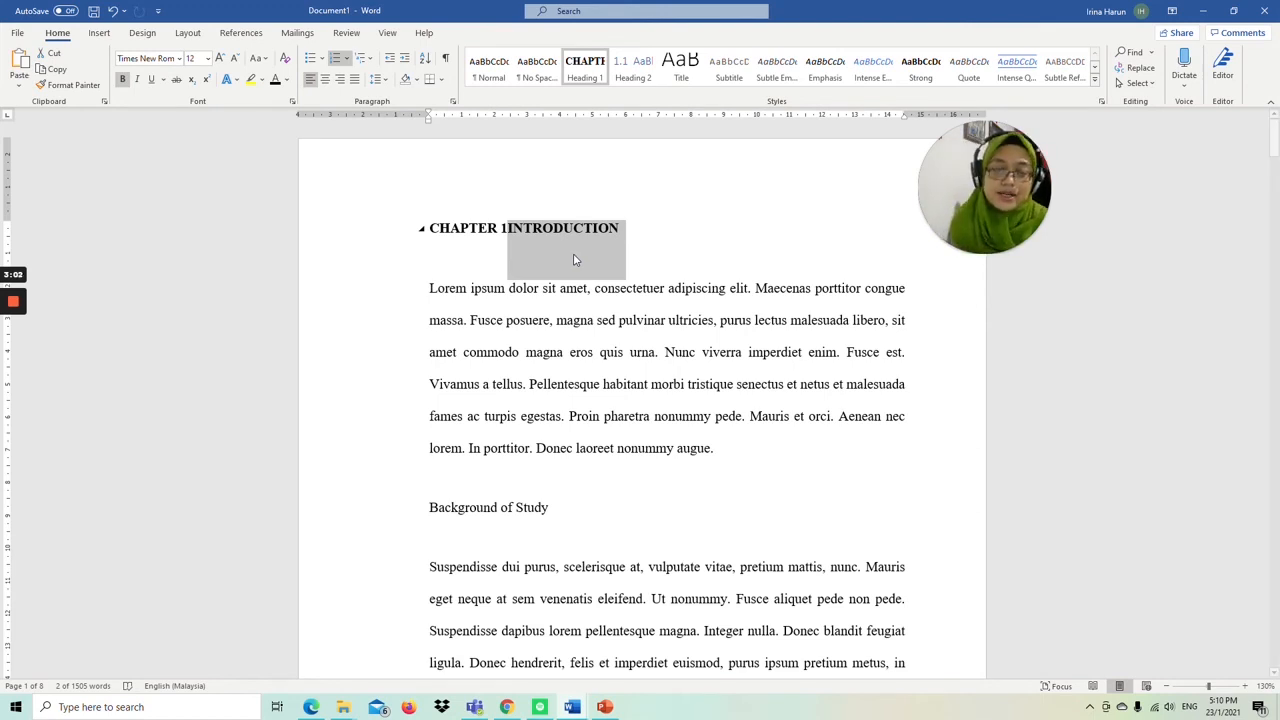
Place INTRODUCTION on its own line below CHAPTER 1 and centre both lines of the chapter heading.
{"action": "left_click", "coordinate": [509, 232]}
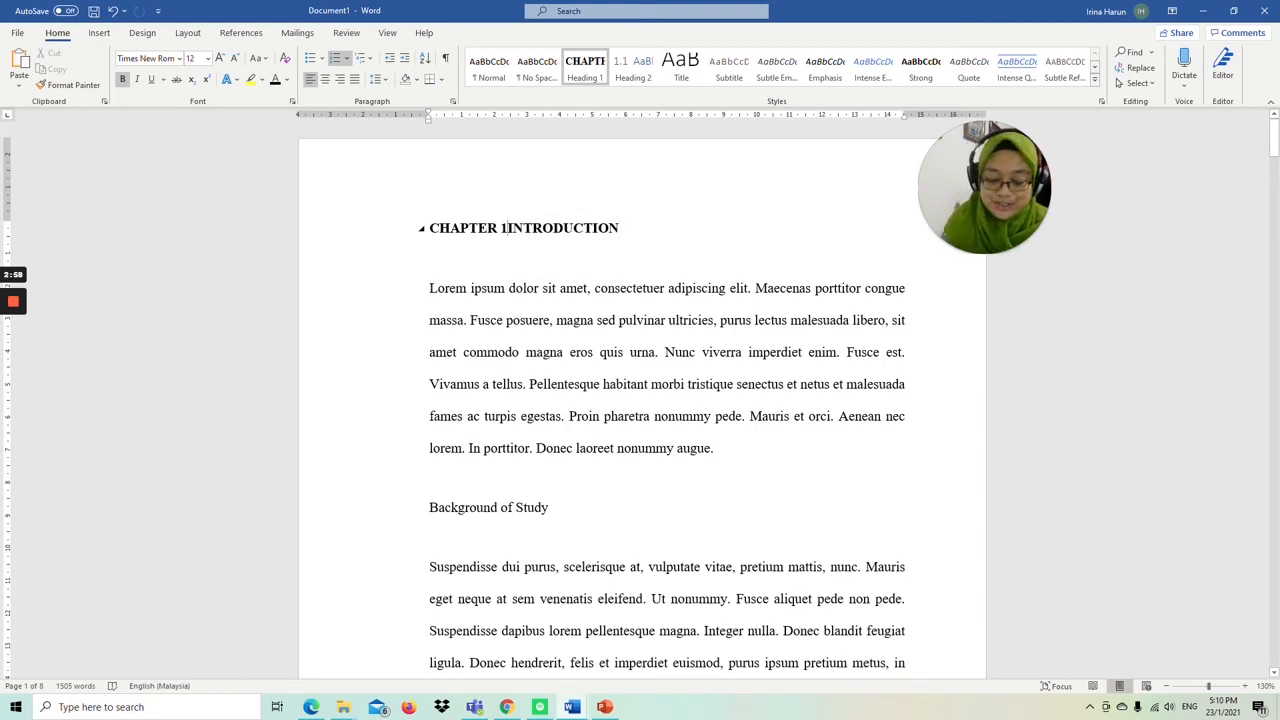
{"action": "key", "text": "Return"}
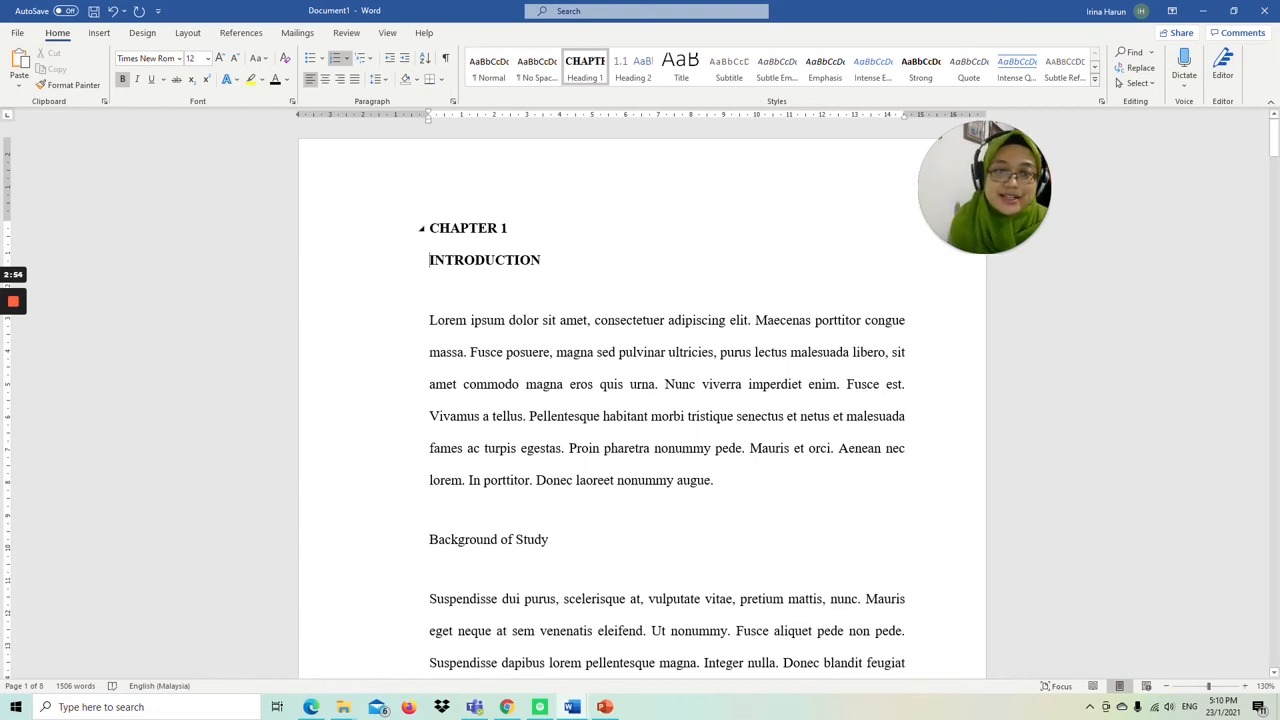
{"action": "left_click_drag", "start_coordinate": [510, 228], "coordinate": [545, 300]}
{"action": "left_click", "coordinate": [325, 80]}
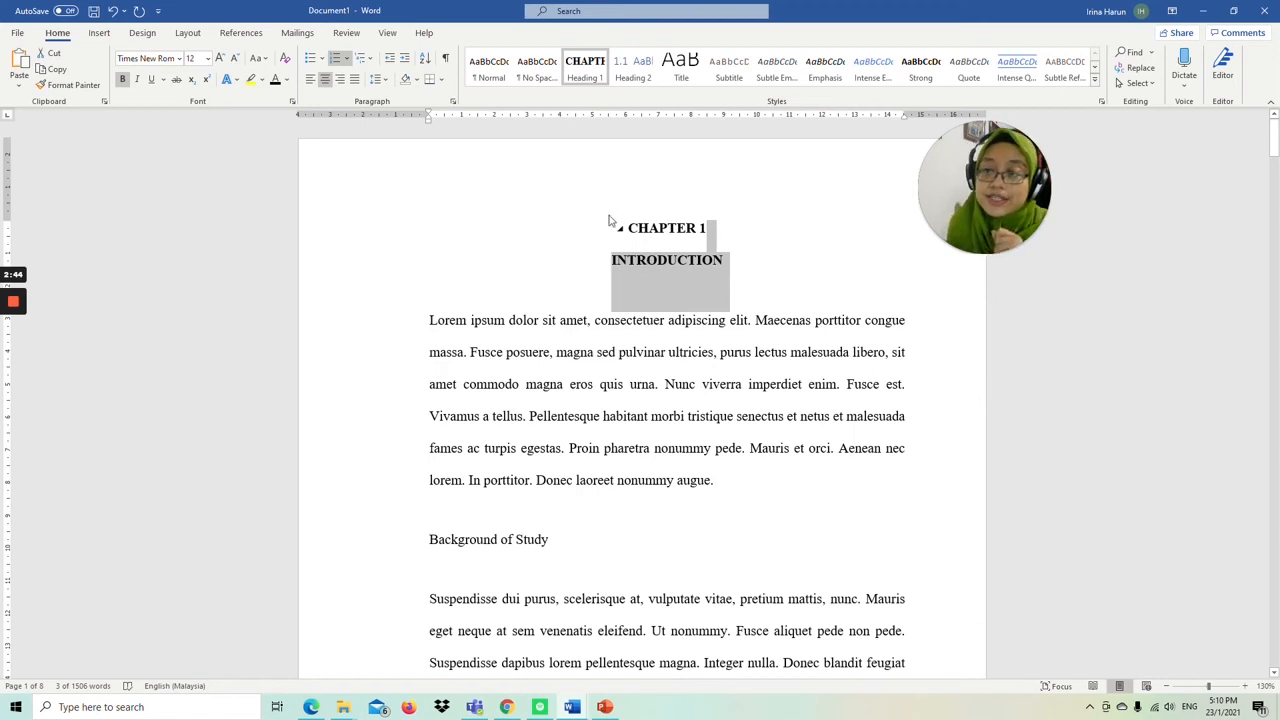
Update the Heading 1 style again so that it takes on the centred two-line chapter heading.
{"action": "right_click", "coordinate": [577, 61]}
{"action": "left_click", "coordinate": [632, 65]}
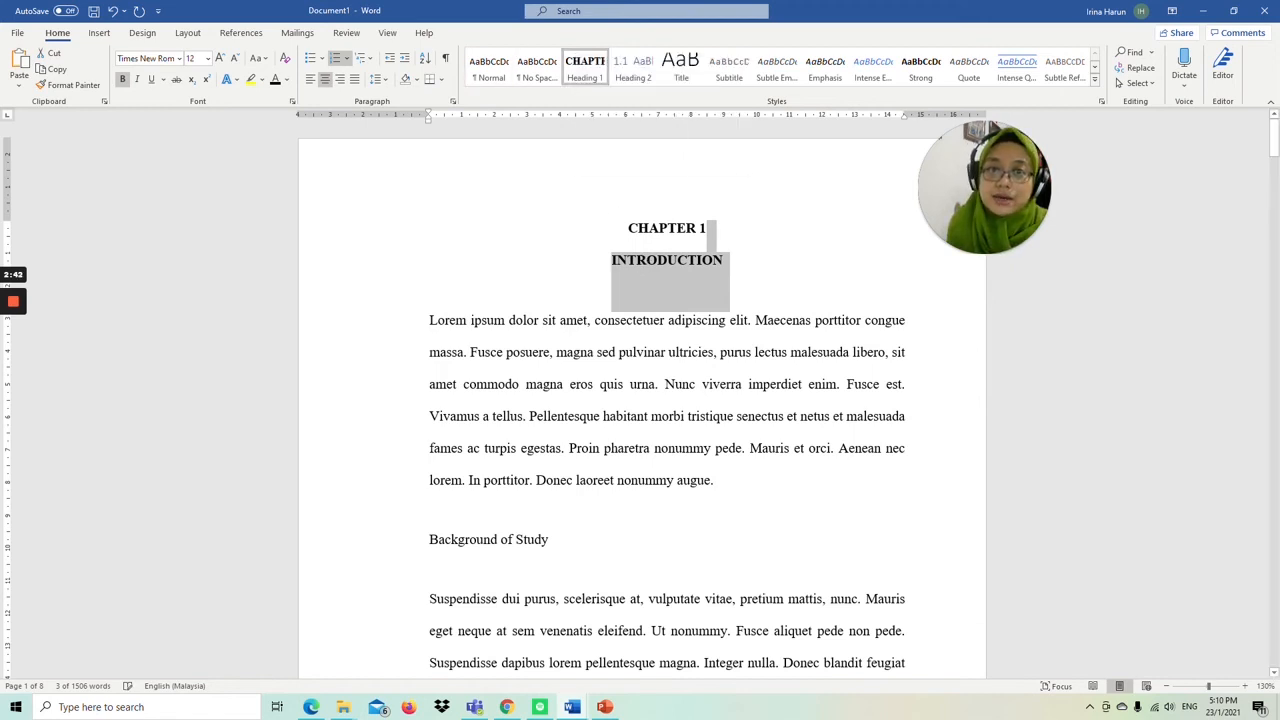
{"action": "left_click", "coordinate": [677, 260]}
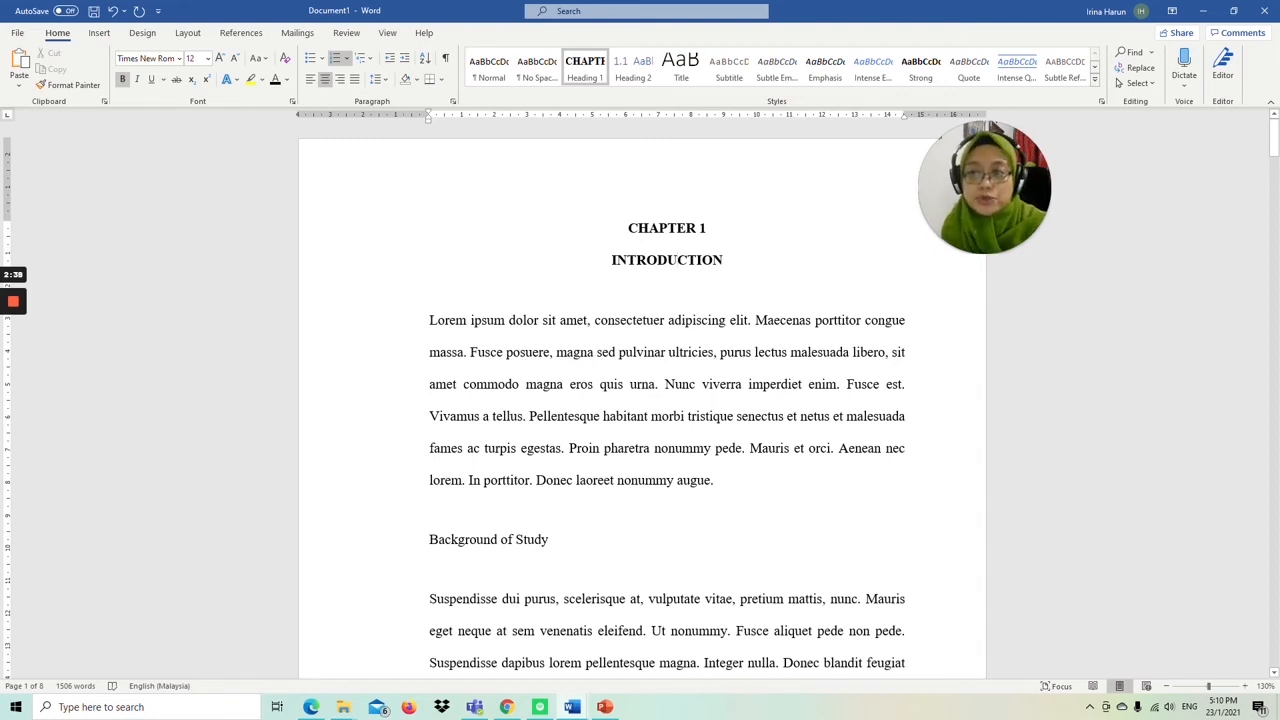
Apply the Heading 2 style to the "Background of Study" line.
{"action": "scroll", "coordinate": [640, 400], "scroll_direction": "down", "scroll_amount": 2}
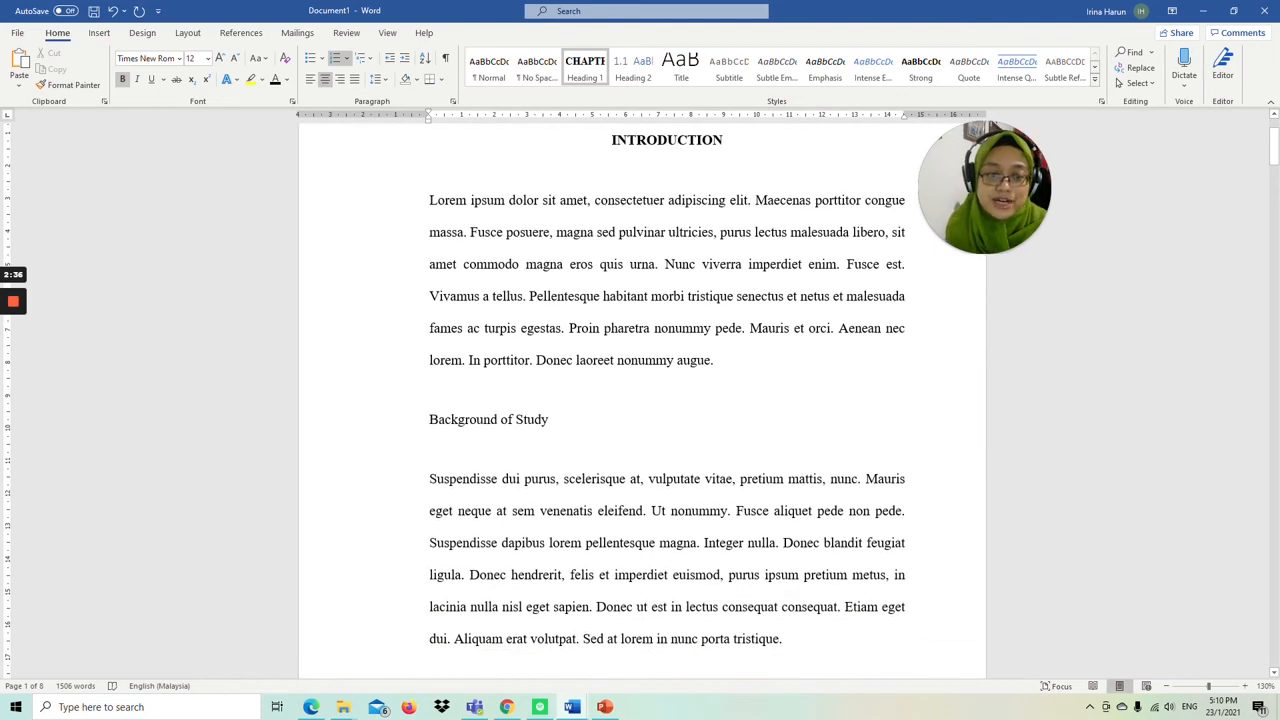
{"action": "left_click", "coordinate": [430, 420]}
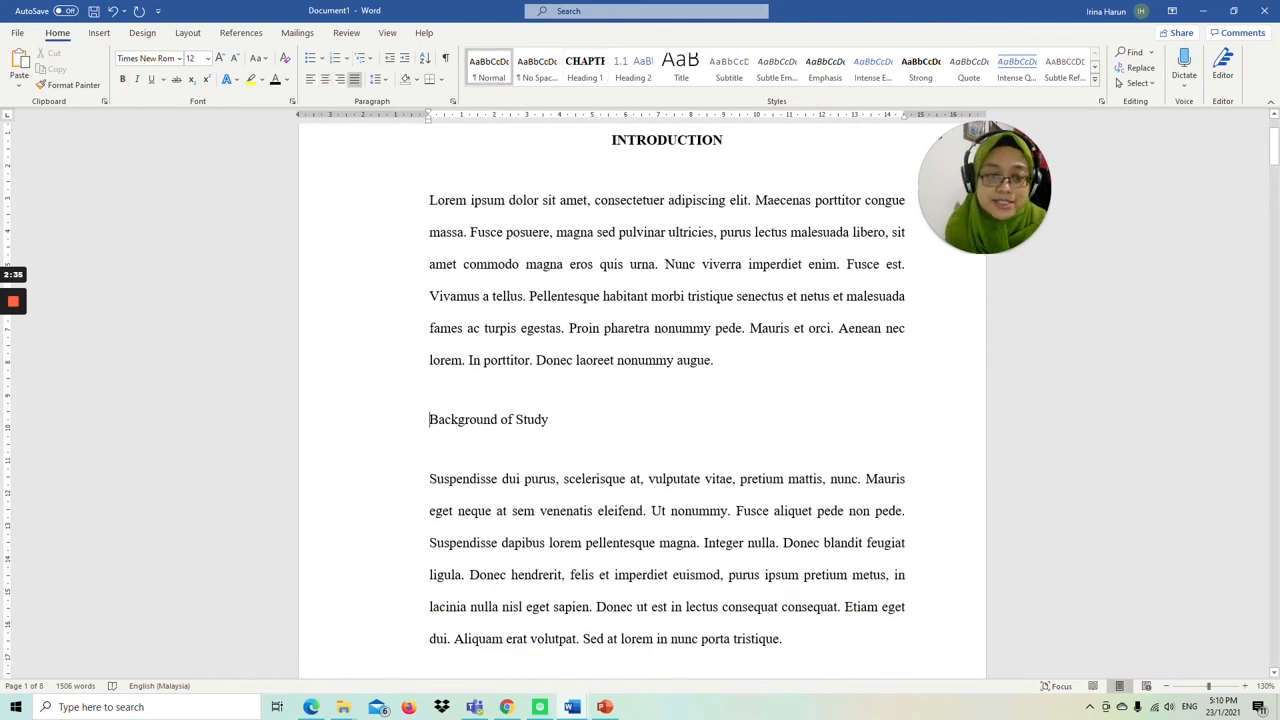
{"action": "left_click", "coordinate": [643, 77]}
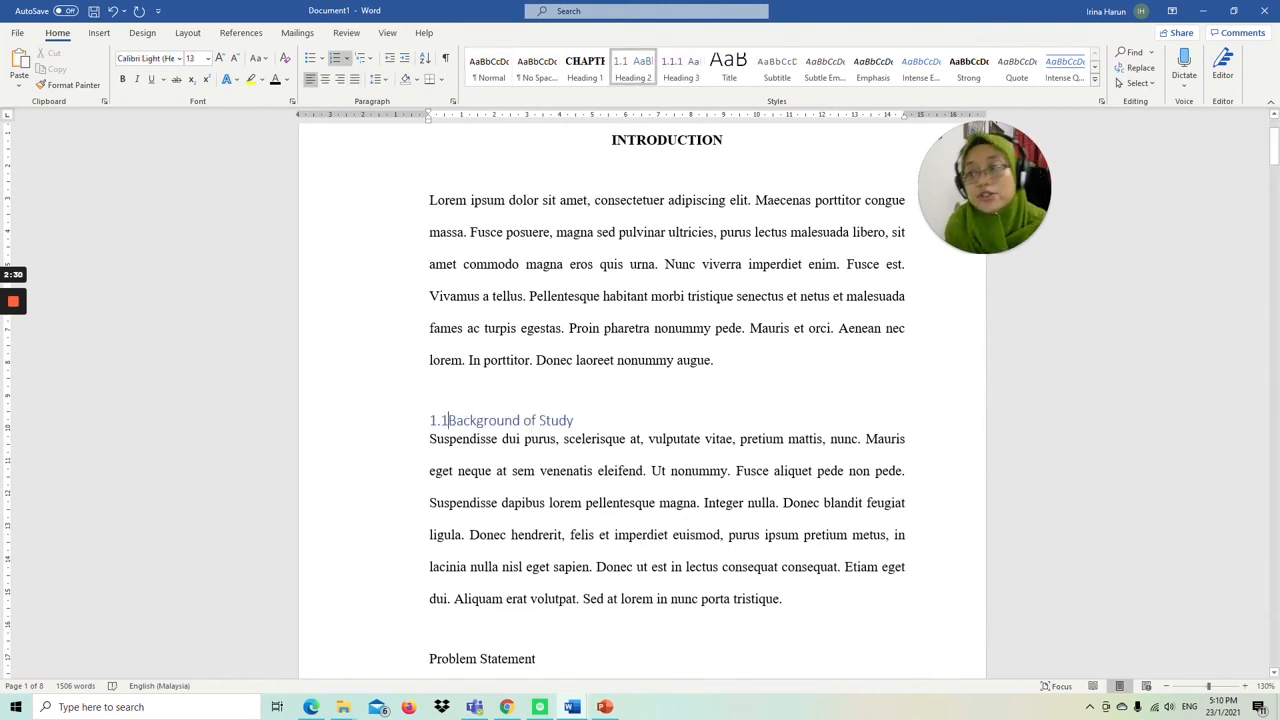
Modify the Heading 2 style's font to Times New Roman, size 12, bold, with the Automatic colour.
{"action": "left_click_drag", "start_coordinate": [580, 420], "coordinate": [448, 420]}
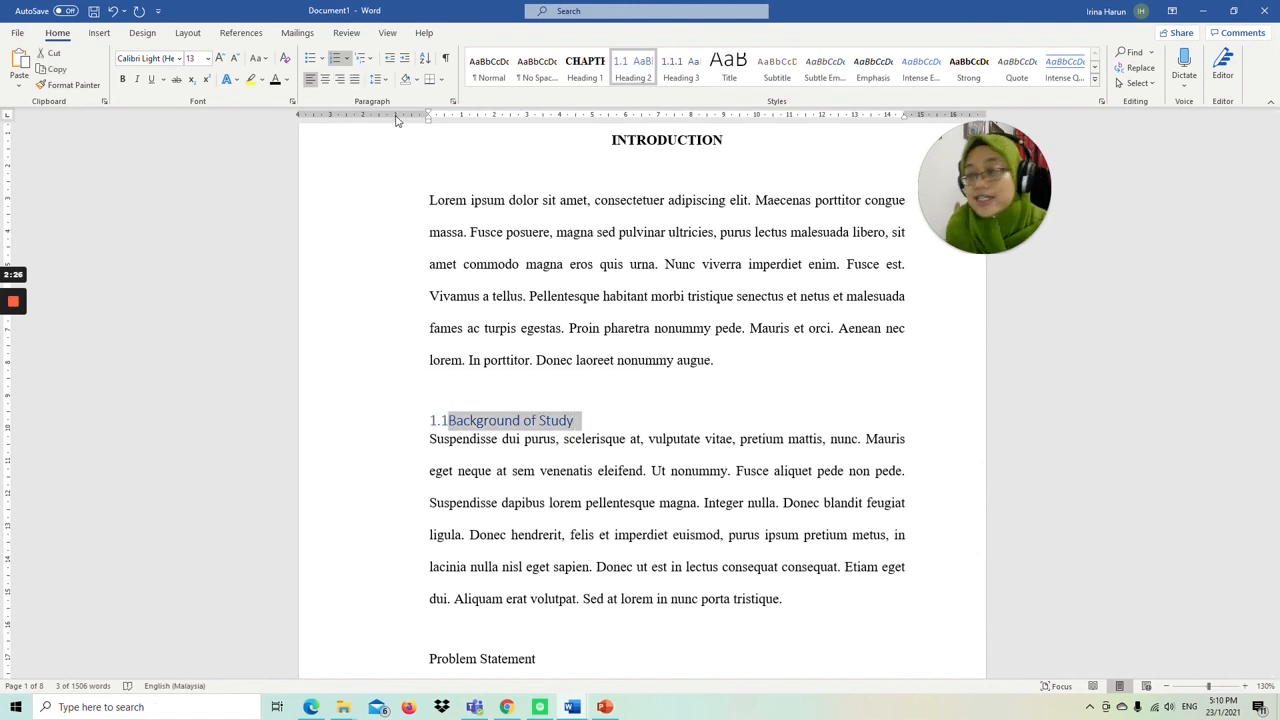
{"action": "right_click", "coordinate": [634, 68]}
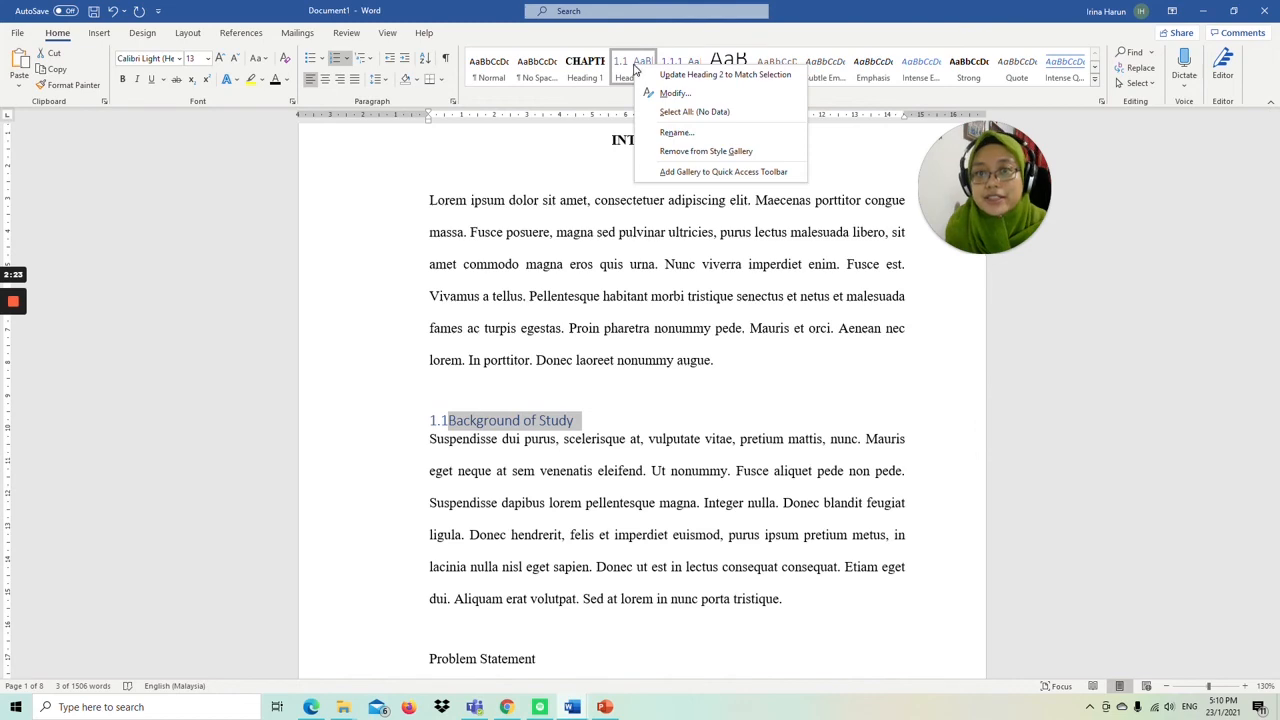
{"action": "left_click", "coordinate": [685, 94]}
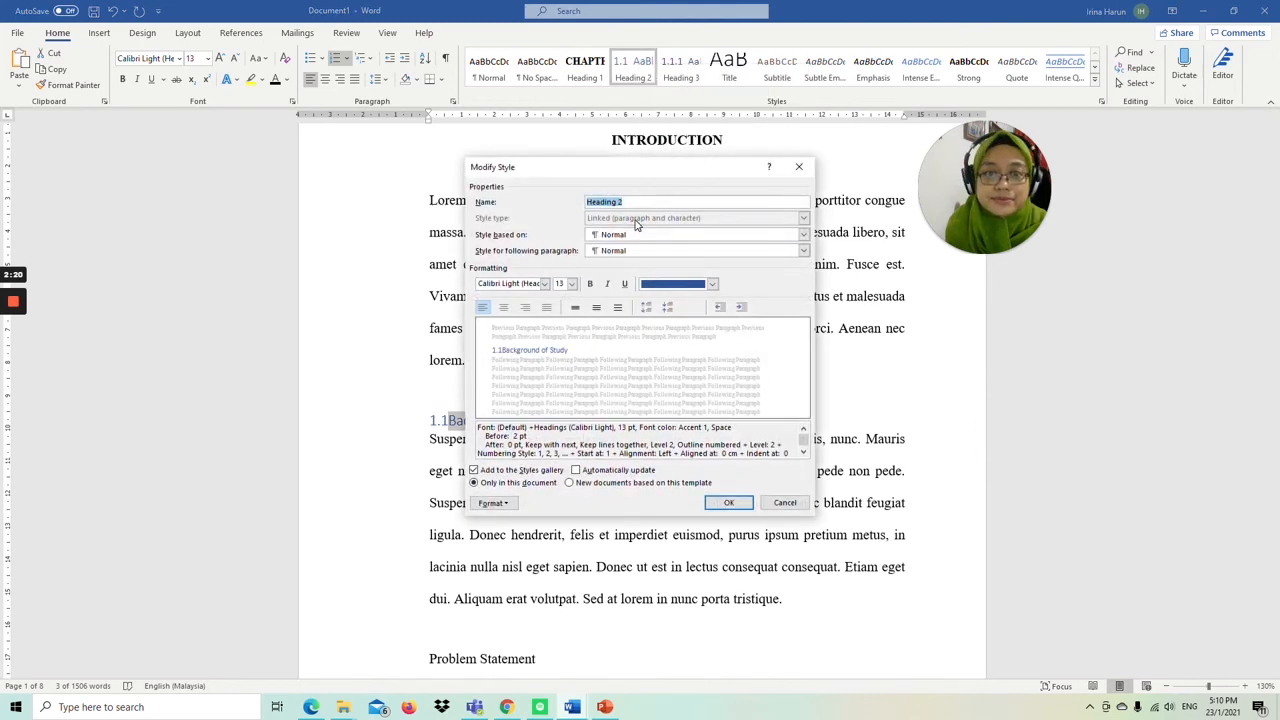
{"action": "left_click", "coordinate": [712, 284]}
{"action": "left_click", "coordinate": [680, 296]}
{"action": "left_click", "coordinate": [544, 284]}
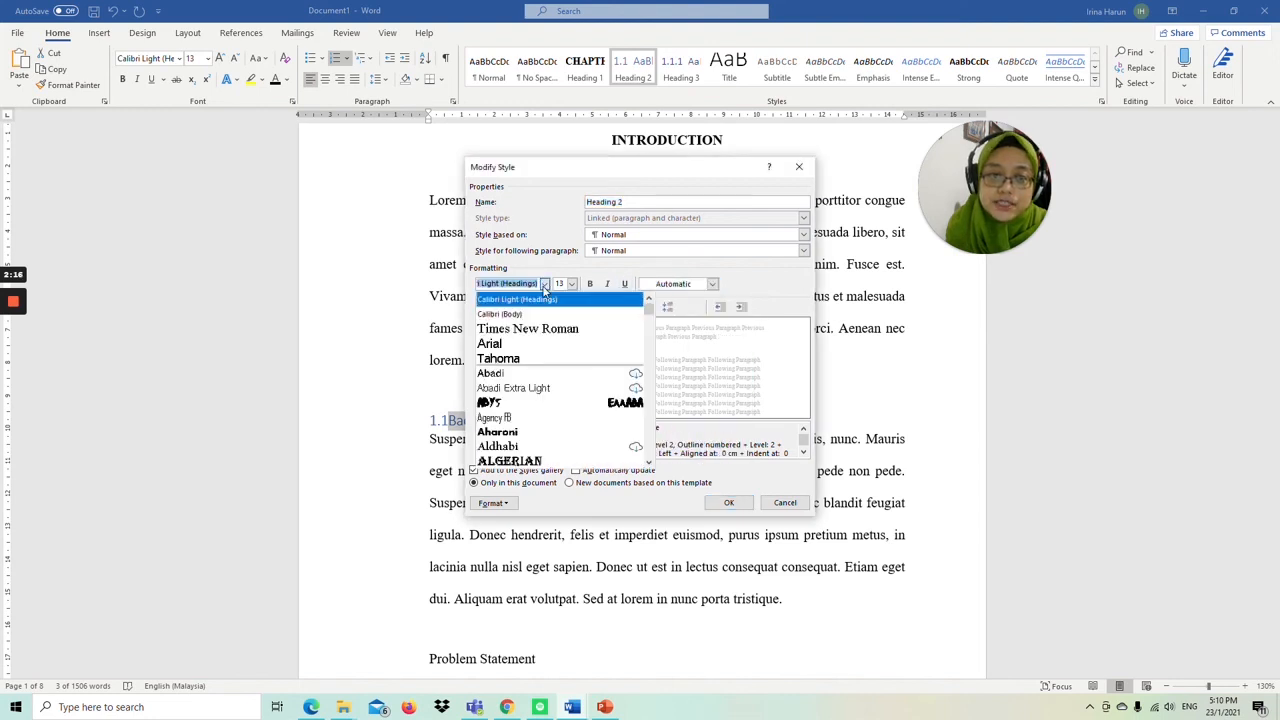
{"action": "left_click", "coordinate": [530, 320]}
{"action": "left_click", "coordinate": [572, 284]}
{"action": "left_click", "coordinate": [560, 331]}
{"action": "left_click", "coordinate": [590, 284]}
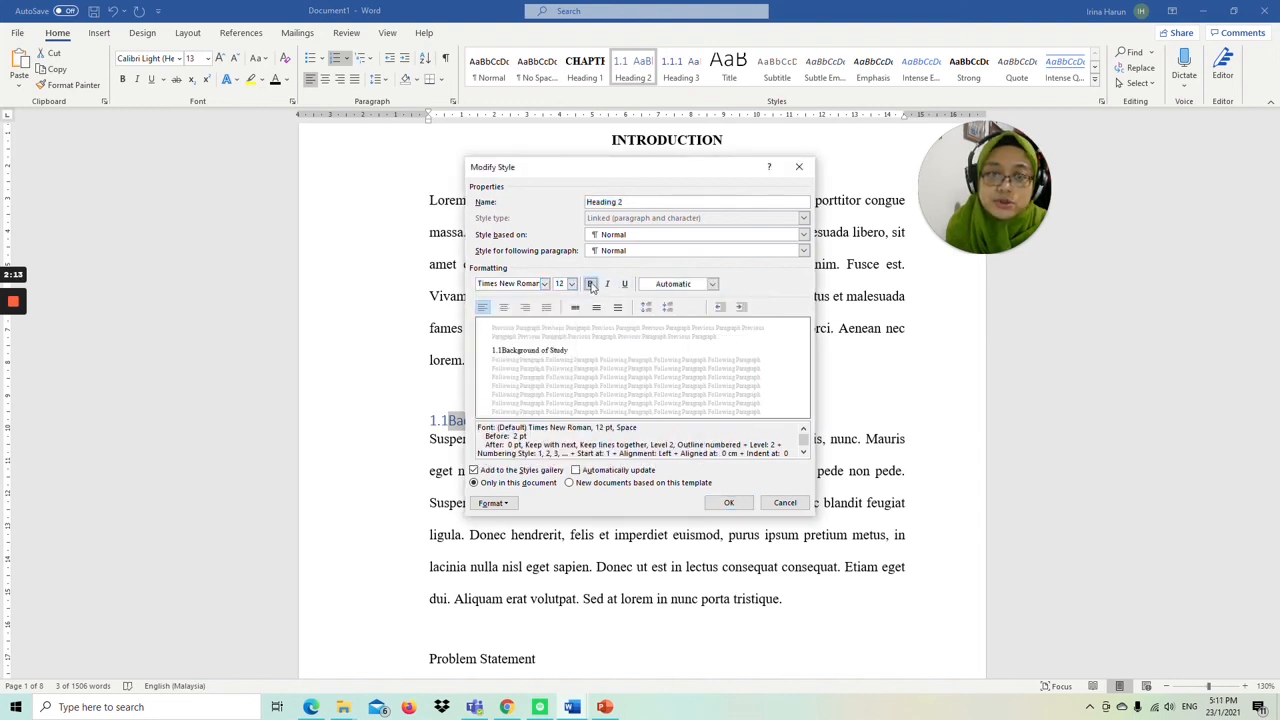
Set the Heading 2 style's paragraph format to Double line spacing, 0 pt before and 24 pt after, and apply the style changes.
{"action": "left_click", "coordinate": [491, 503]}
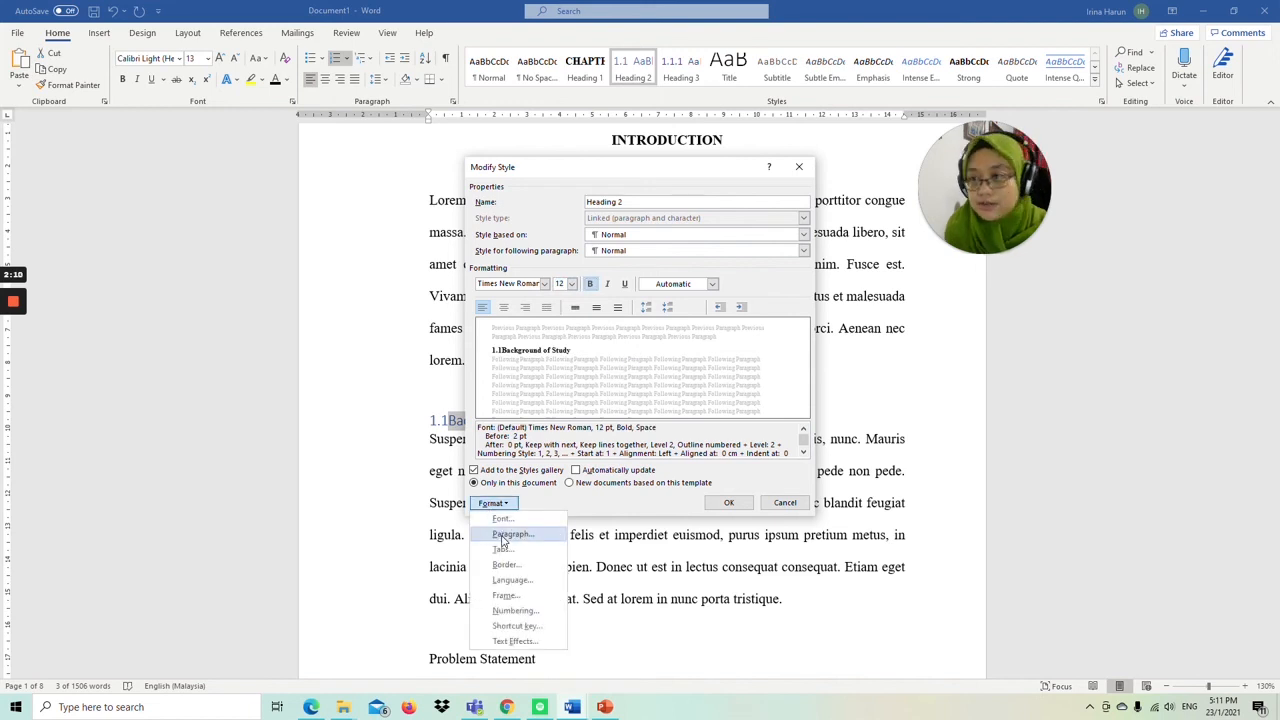
{"action": "left_click", "coordinate": [503, 538]}
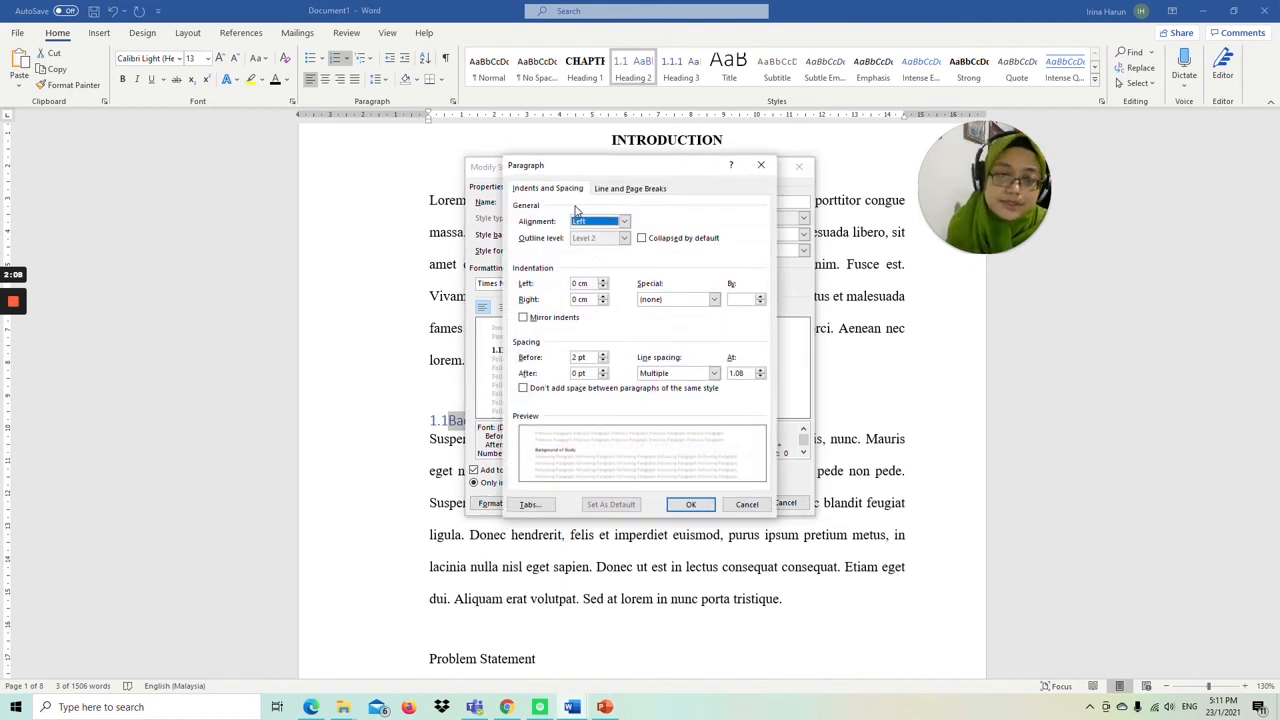
{"action": "left_click", "coordinate": [699, 378]}
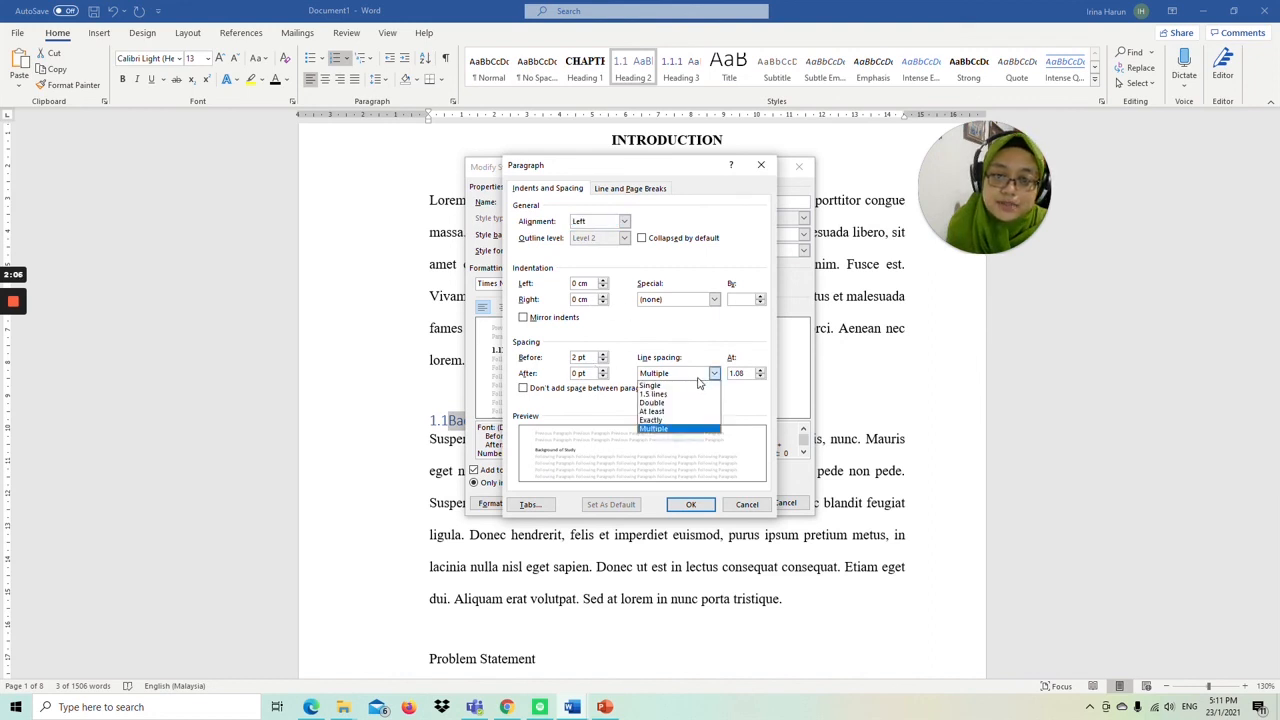
{"action": "left_click", "coordinate": [686, 402]}
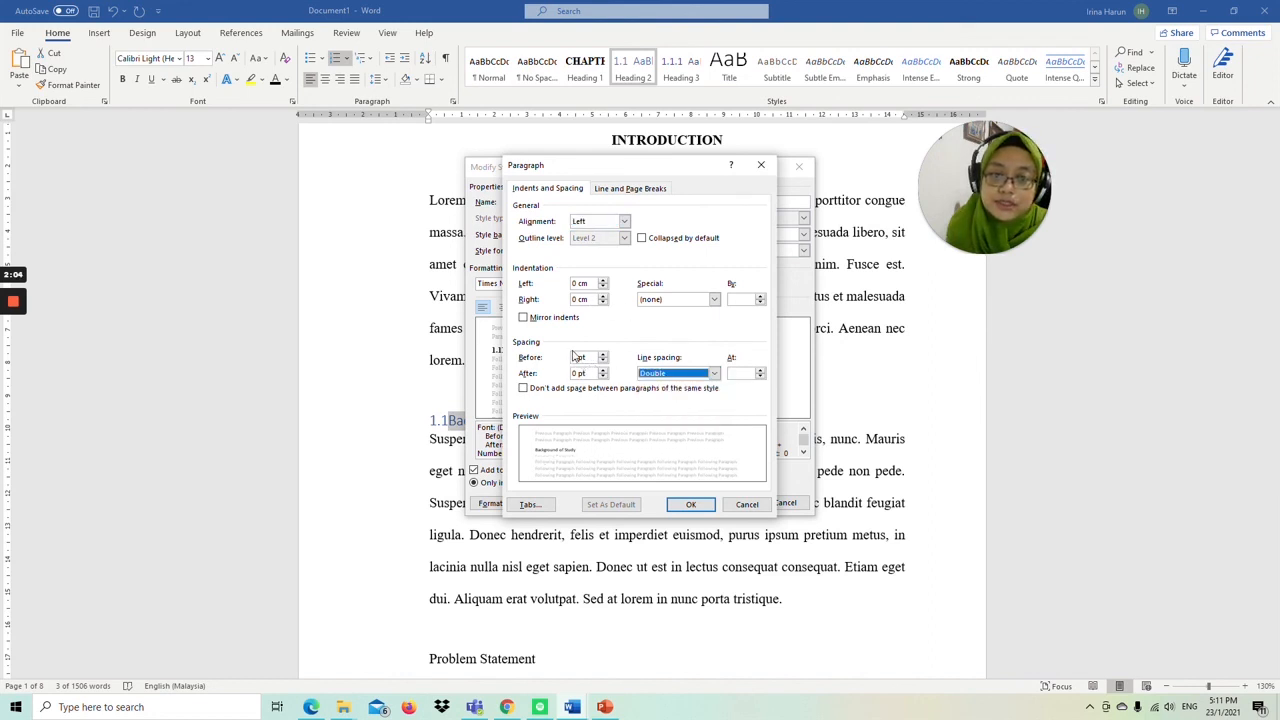
{"action": "left_click", "coordinate": [578, 372]}
{"action": "type", "text": "0"}
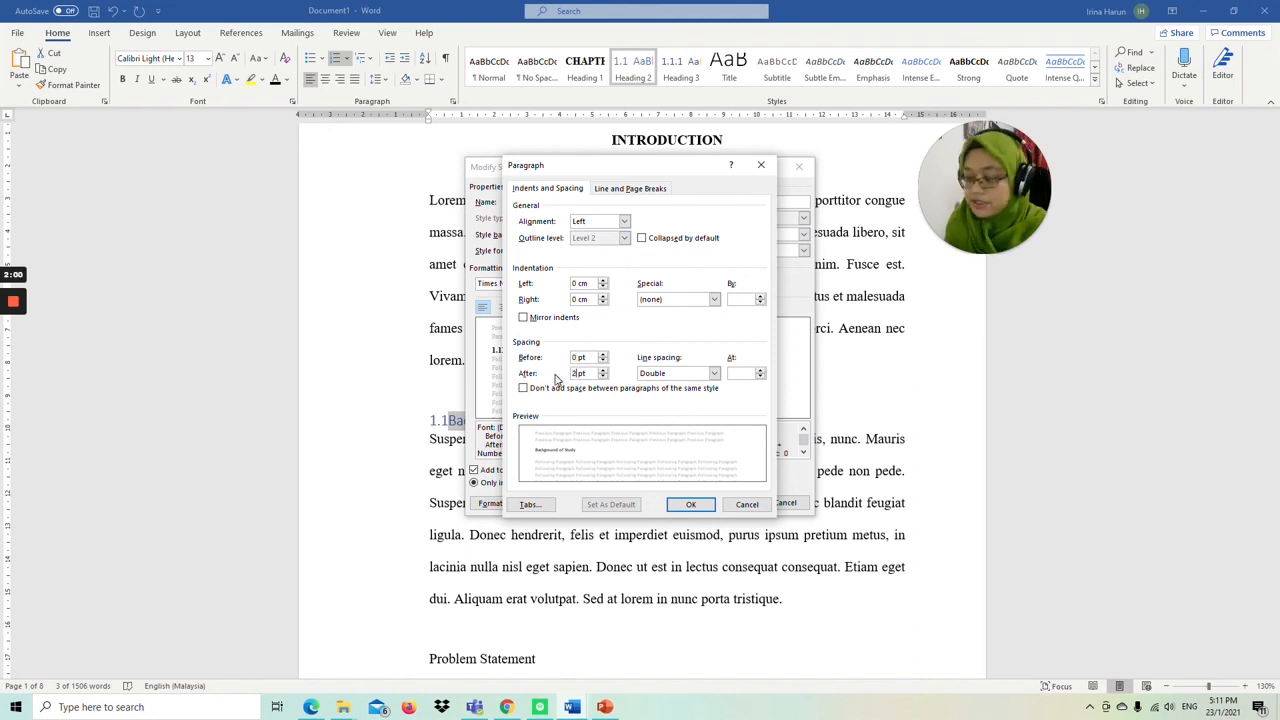
{"action": "double_click", "coordinate": [578, 373]}
{"action": "type", "text": "24"}
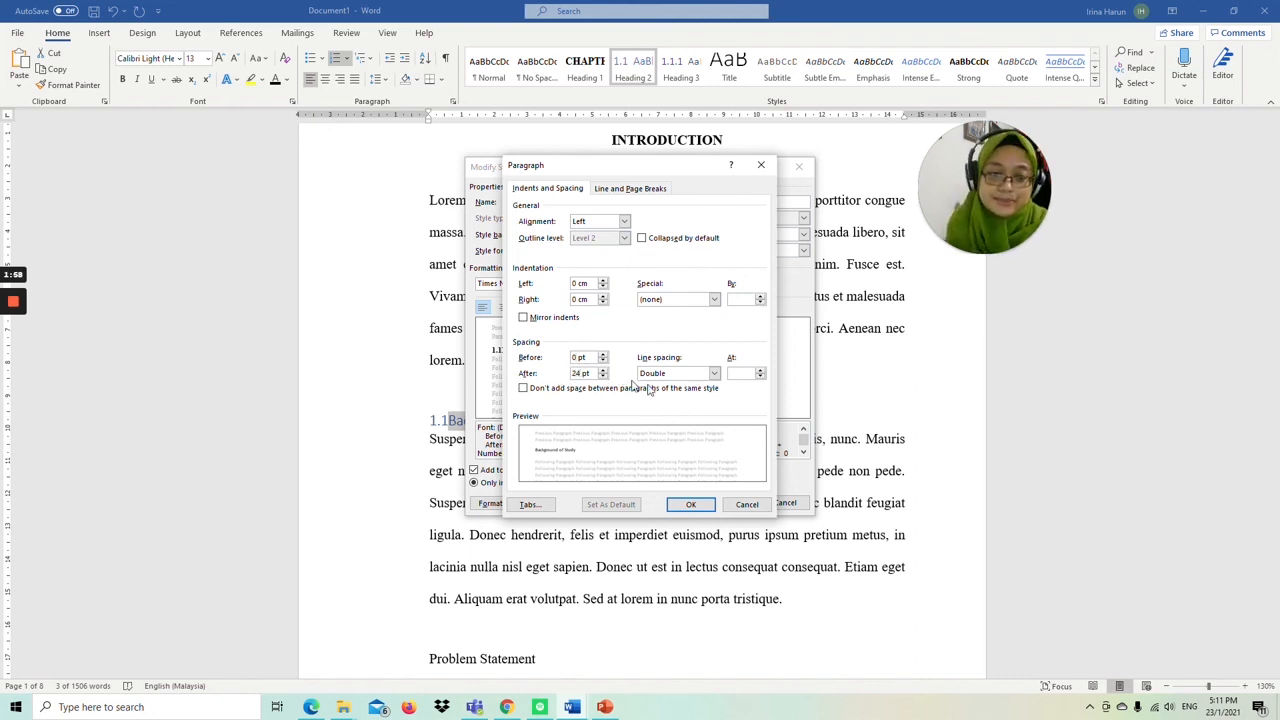
{"action": "left_click", "coordinate": [690, 504]}
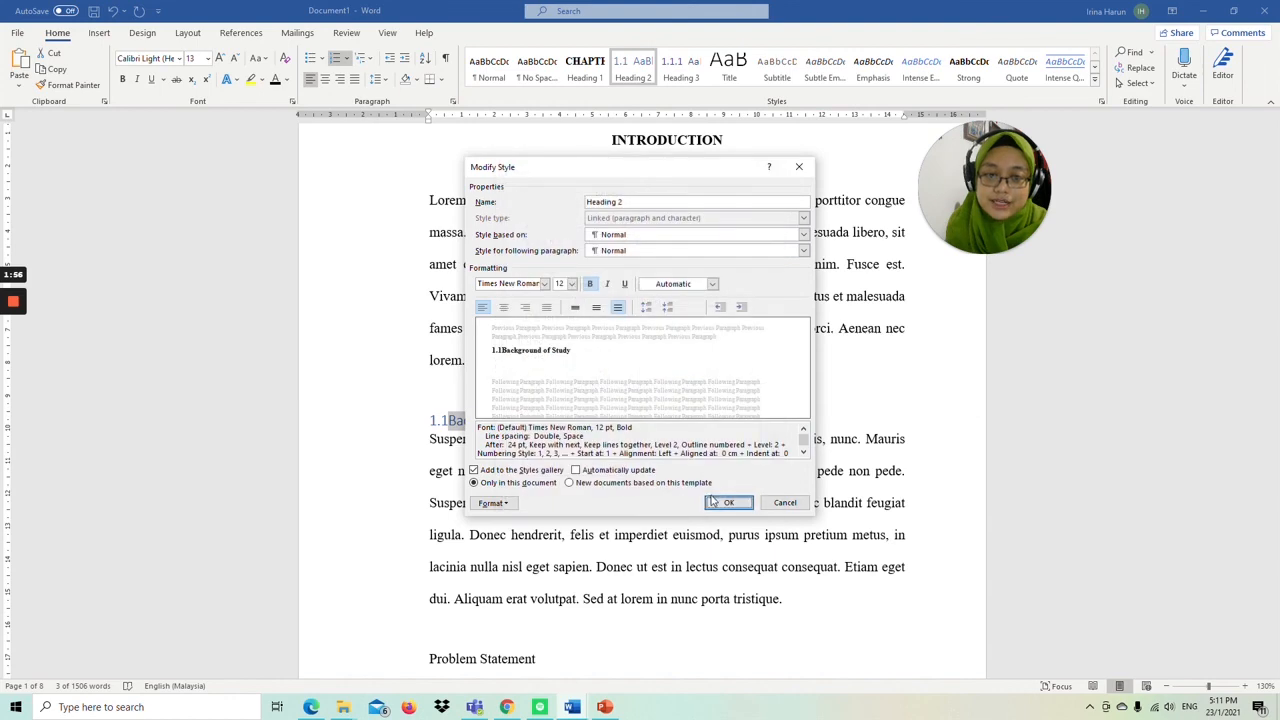
{"action": "left_click", "coordinate": [718, 505]}
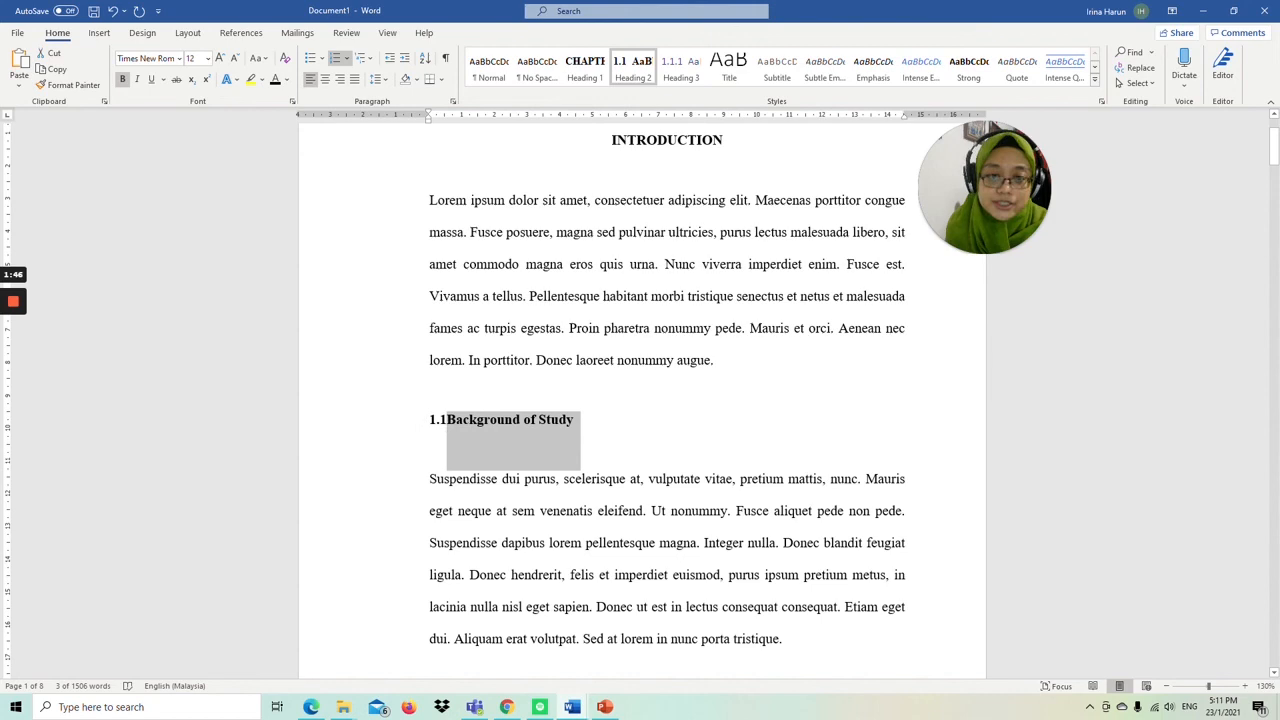
Open the Heading 2 style's settings for modification again.
{"action": "right_click", "coordinate": [626, 79]}
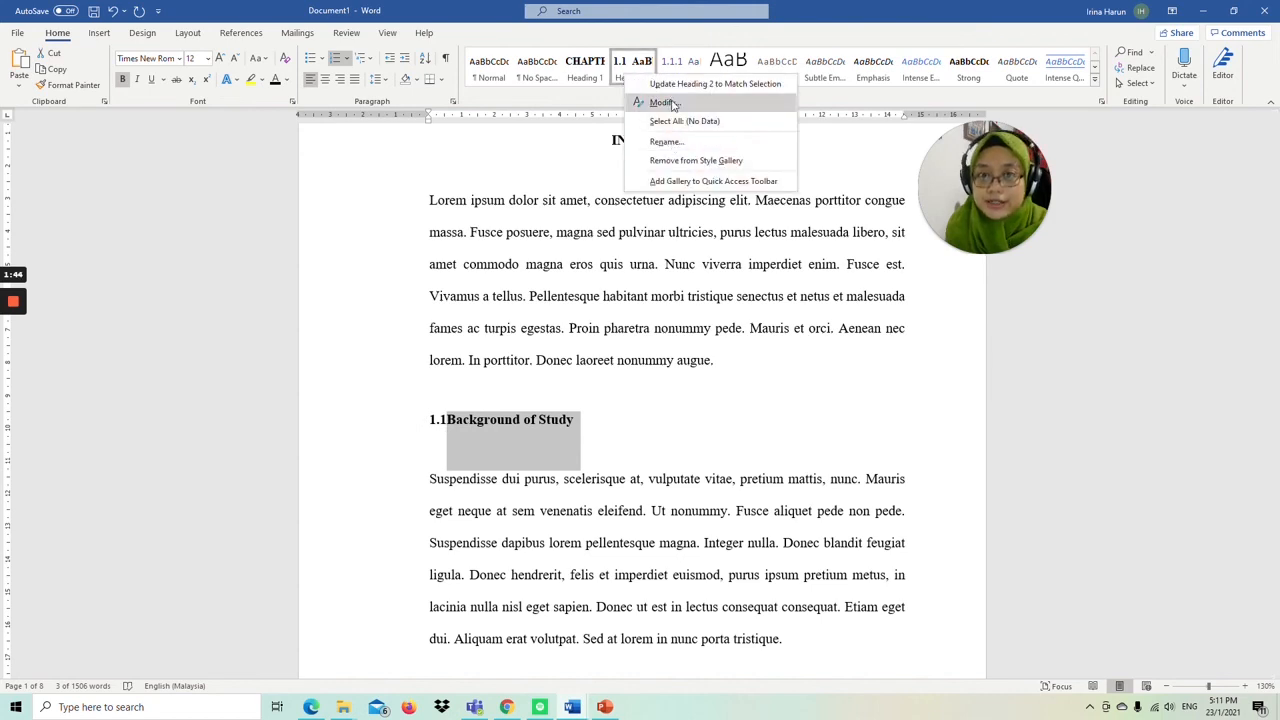
{"action": "left_click", "coordinate": [672, 104]}
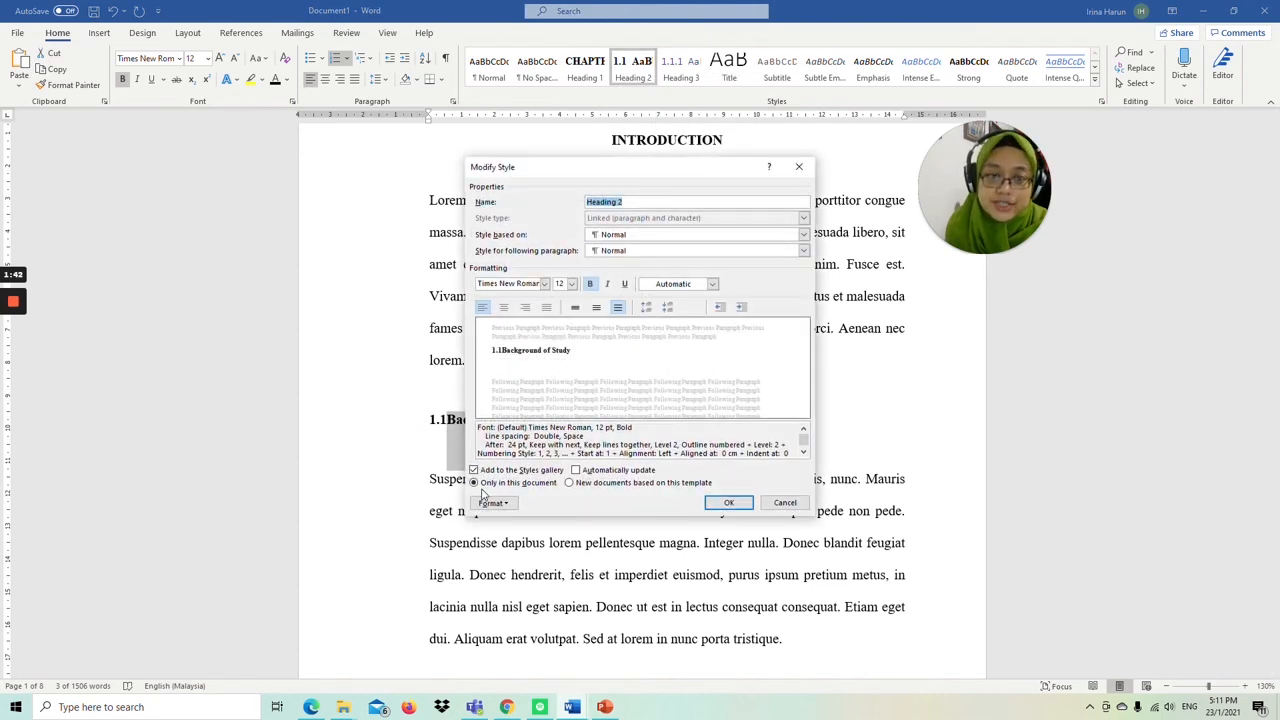